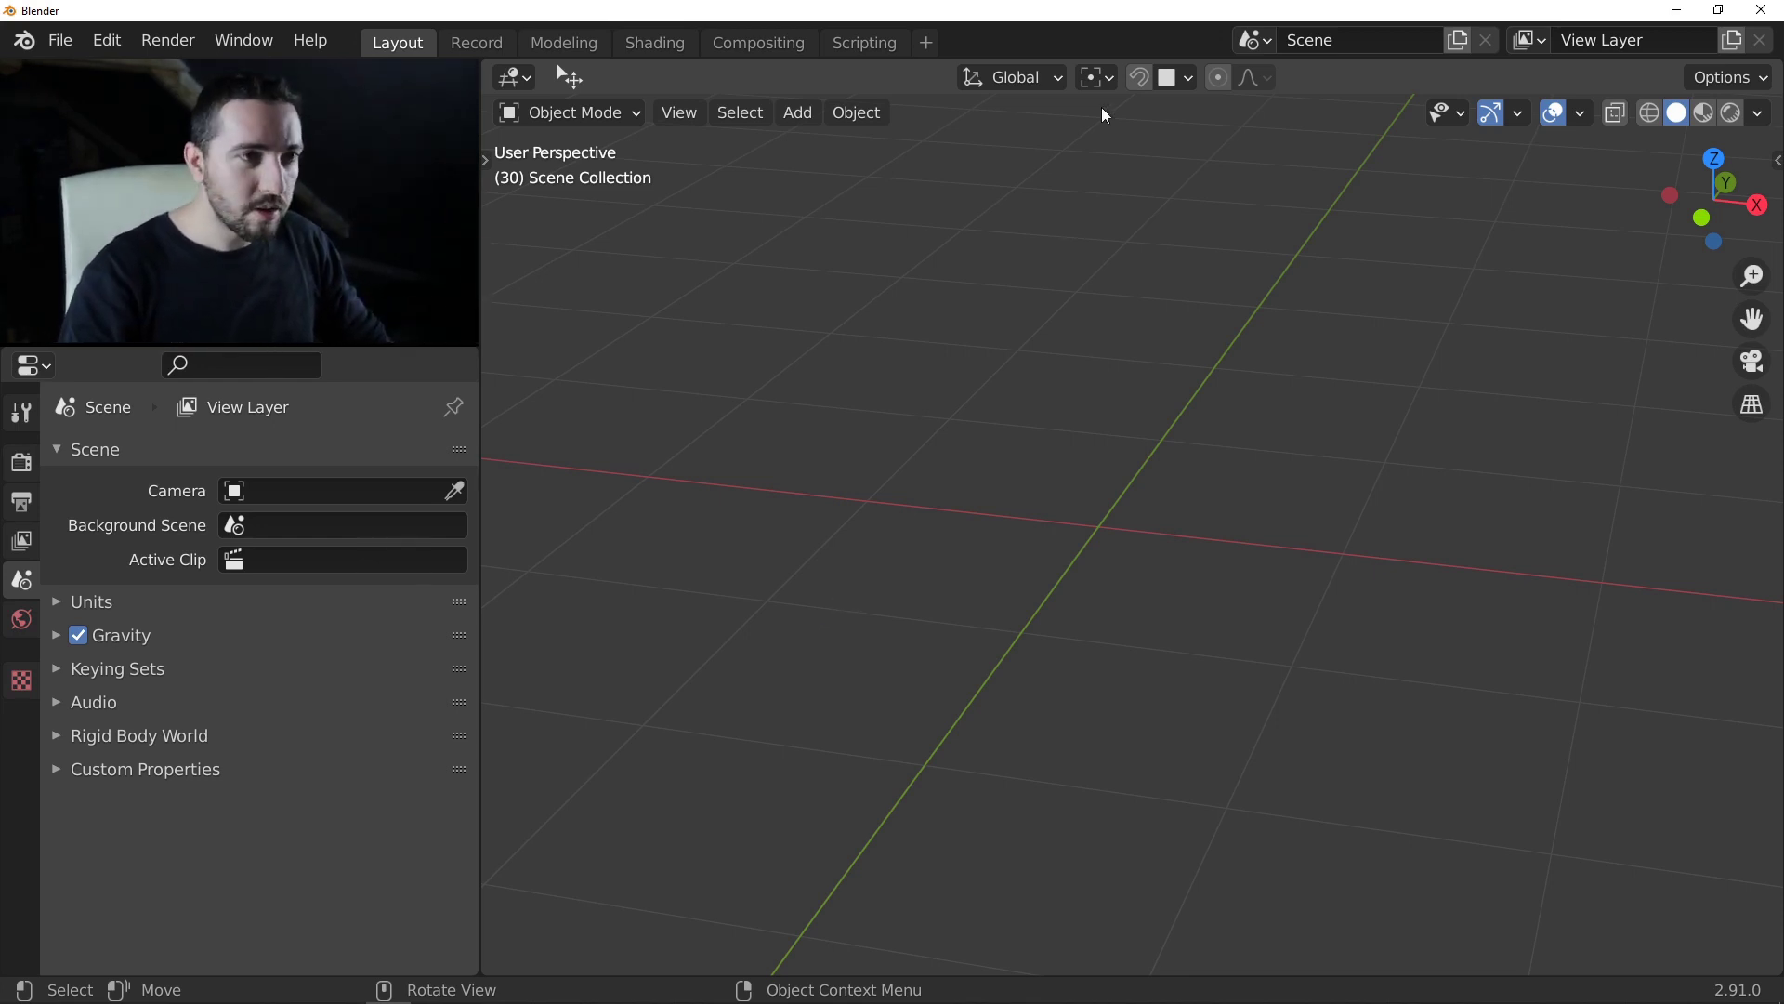
Step: Open the 3D viewport sidebar in the Layout workspace to show its add-on tabs
key(n)
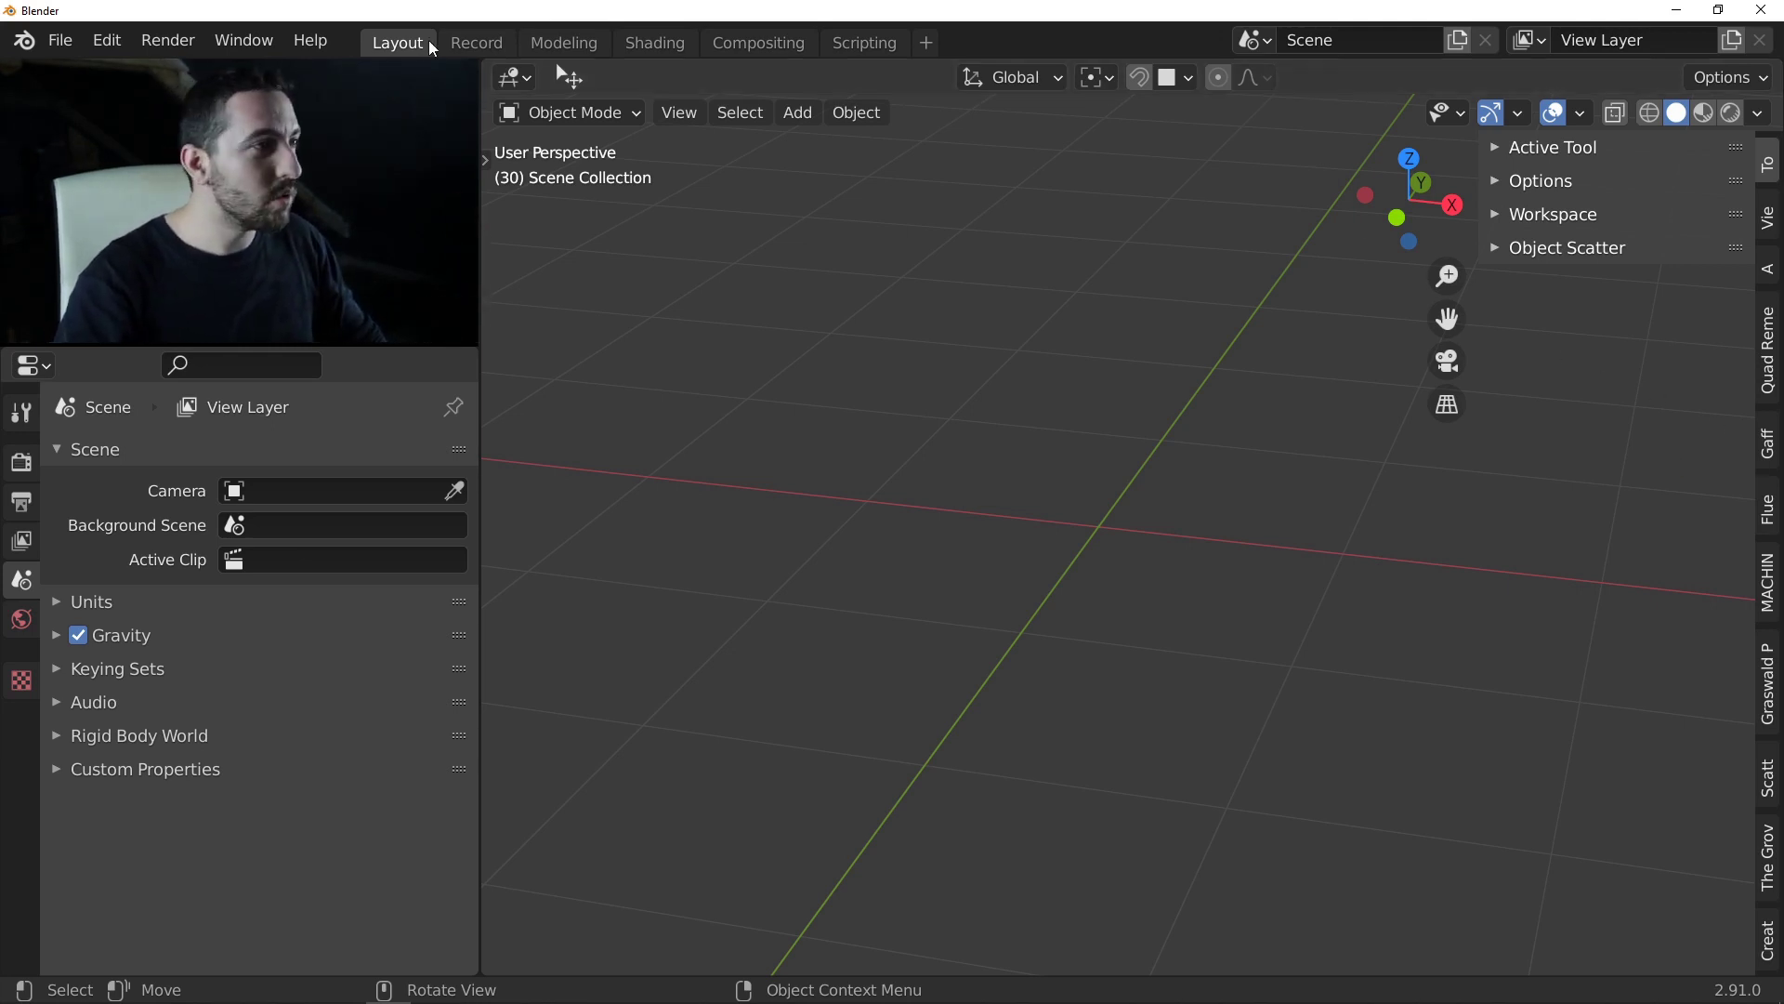
click(469, 42)
click(594, 44)
click(655, 43)
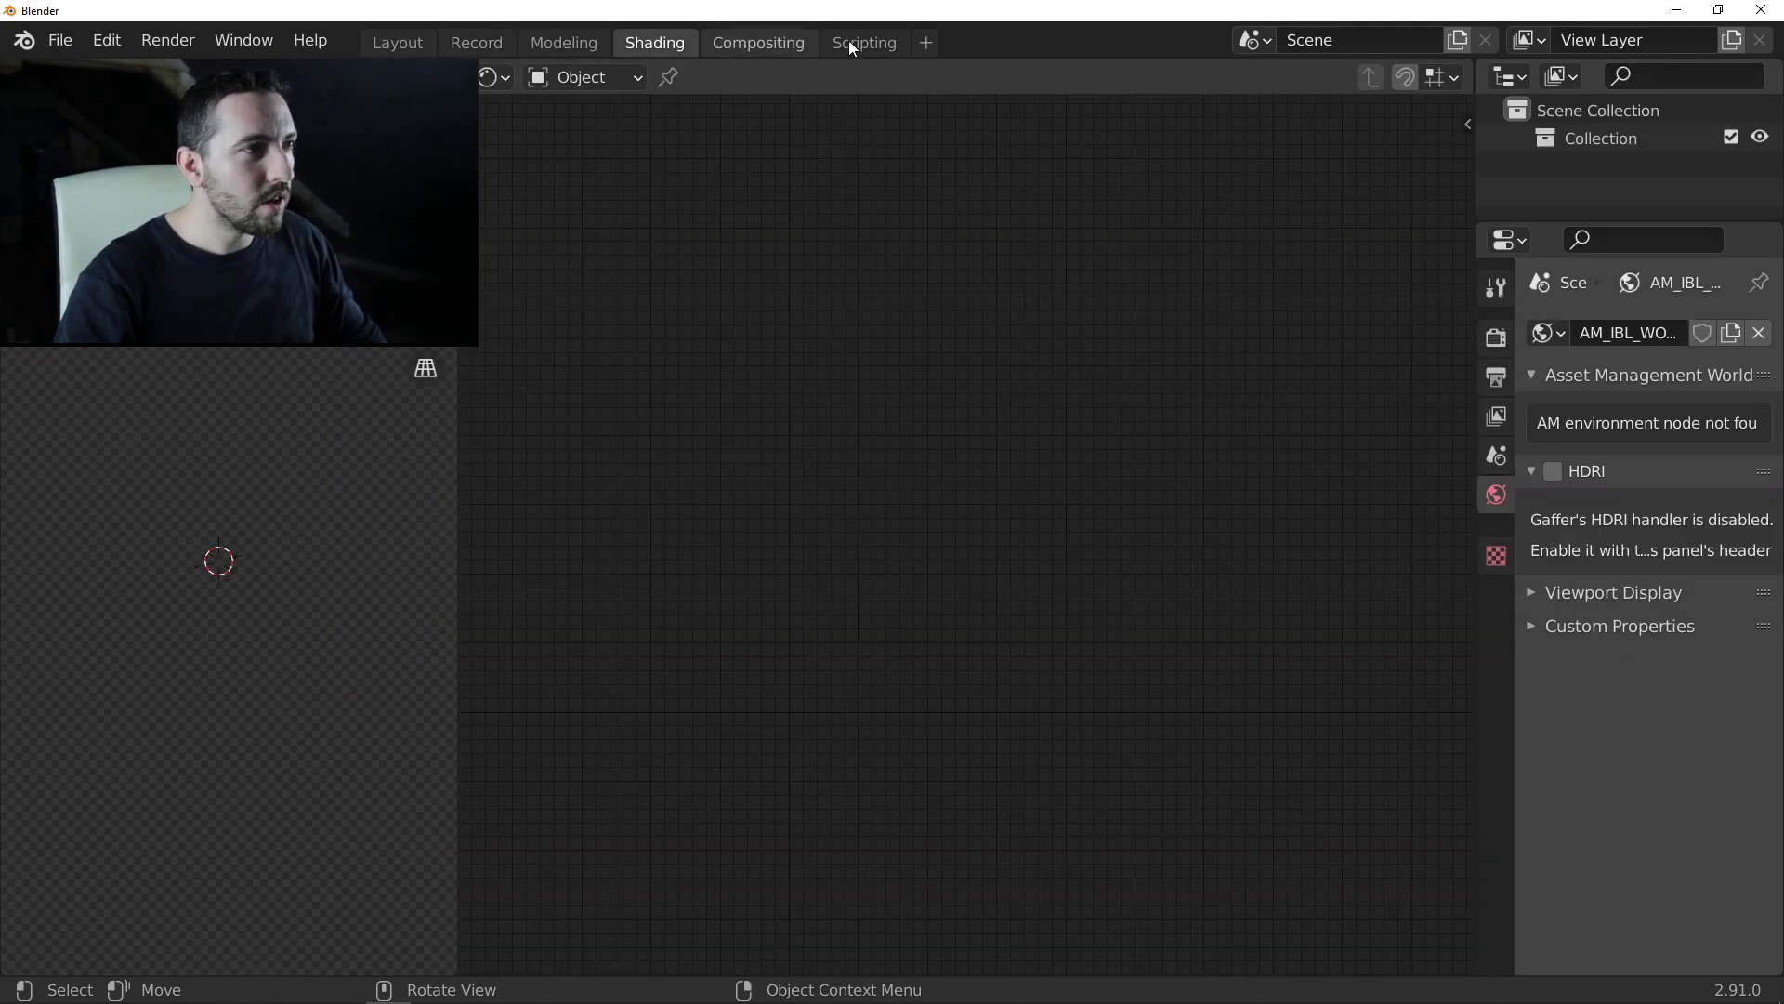
click(856, 42)
click(758, 42)
click(493, 45)
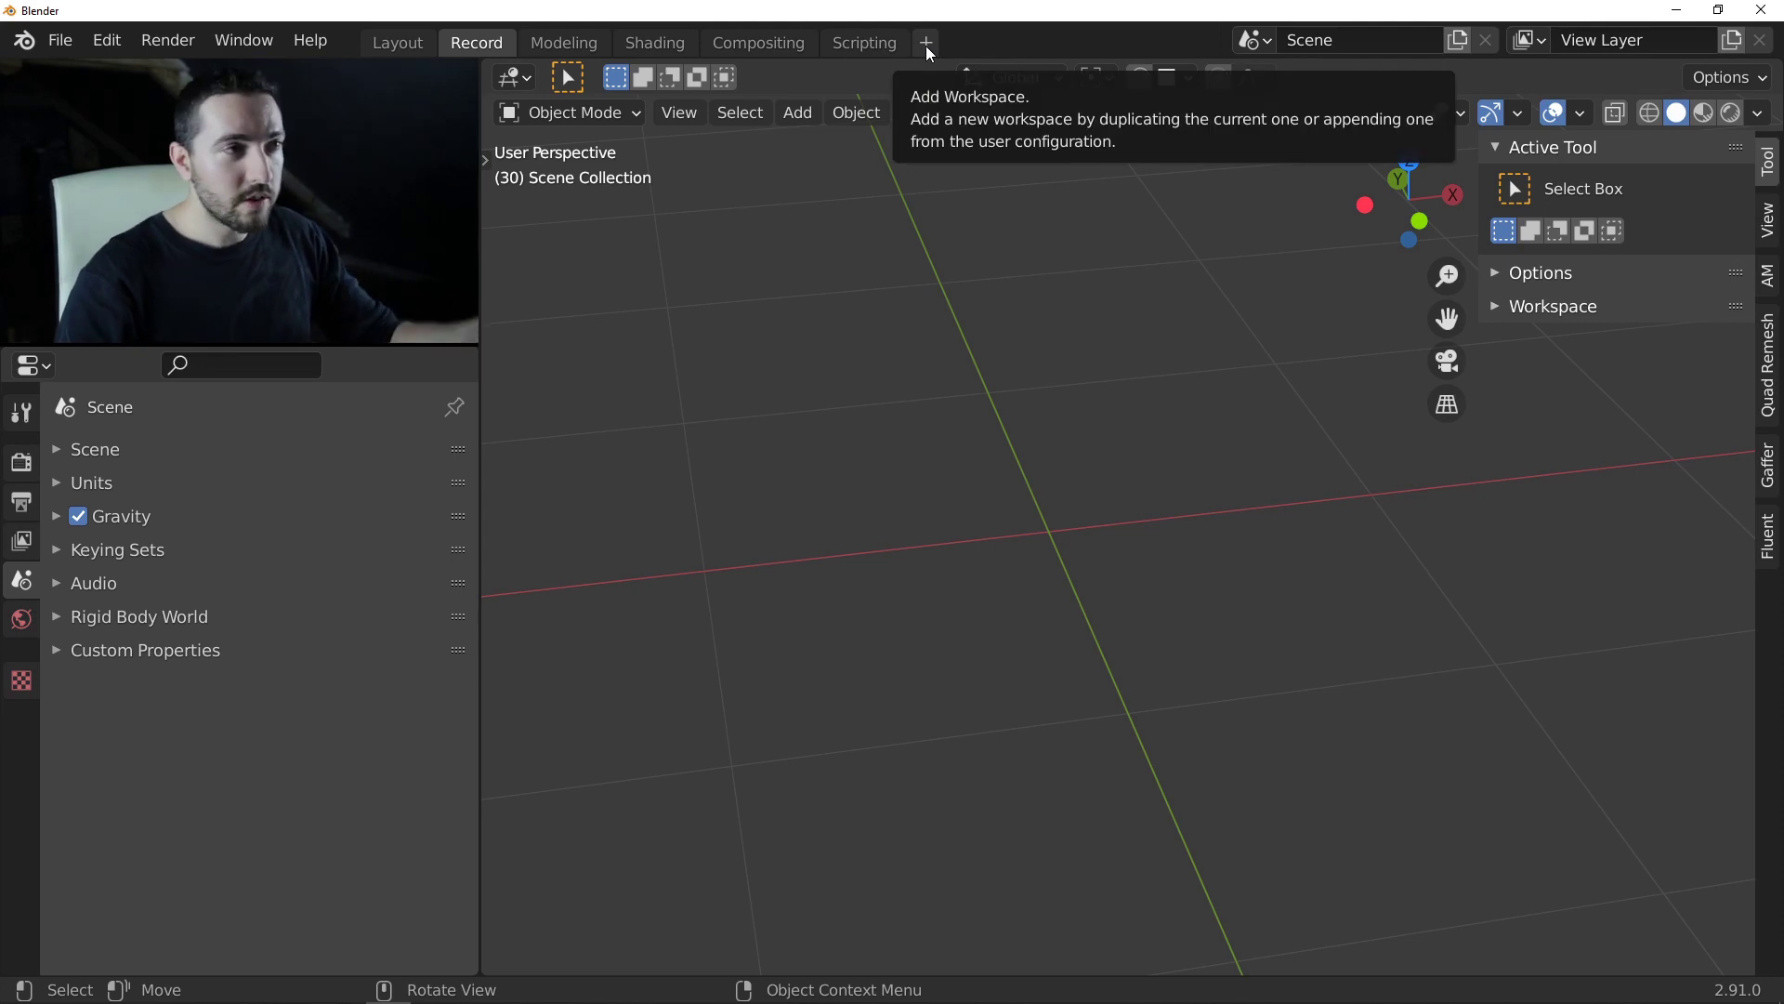
click(398, 42)
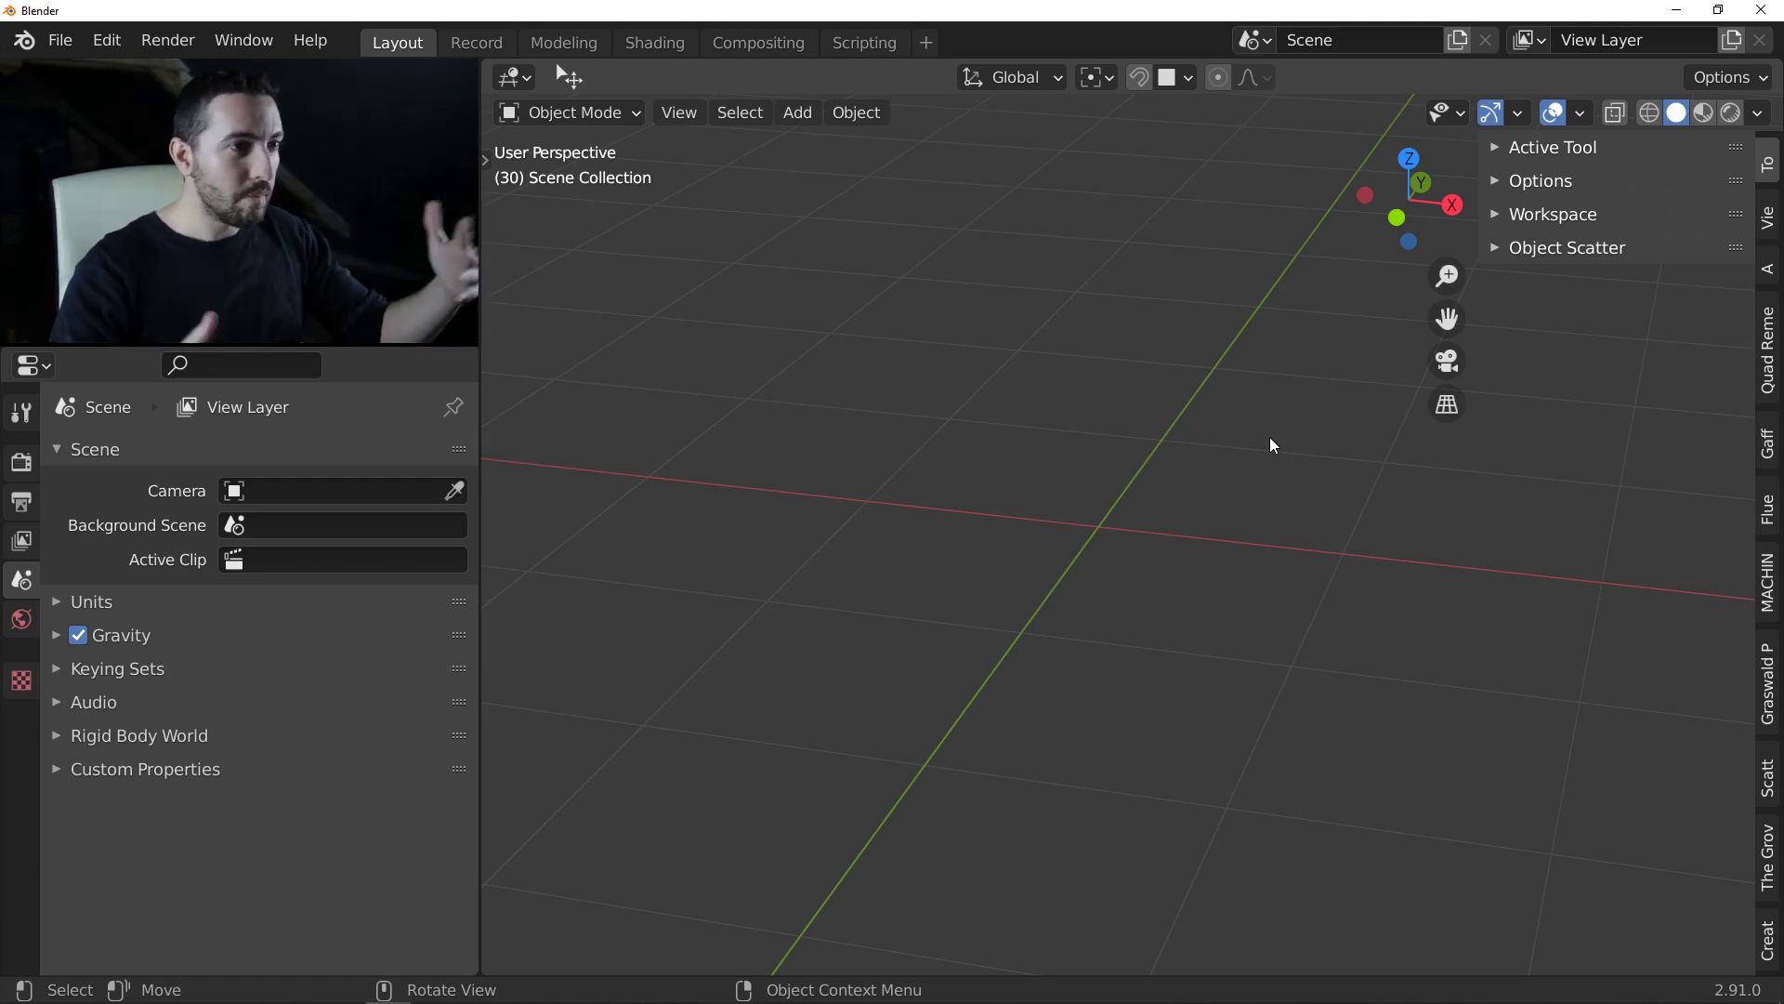
Step: Add a new workspace from the General > Layout template
click(926, 42)
mouse_move(858, 97)
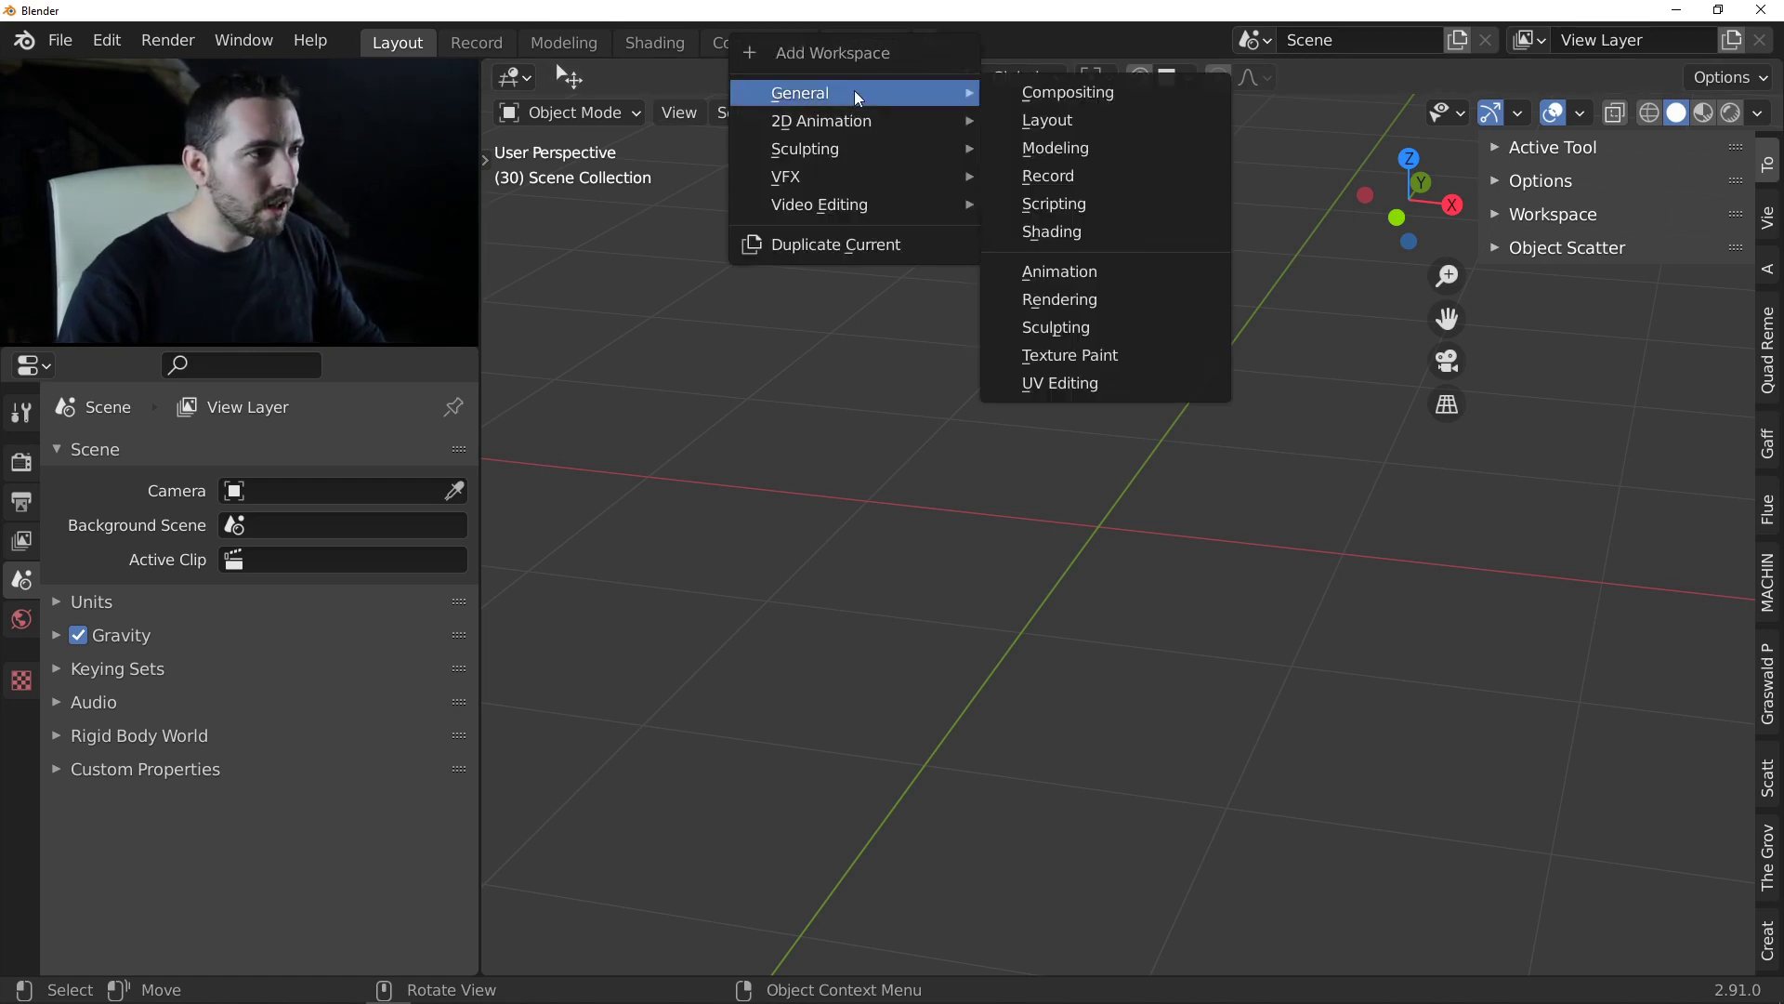
click(1056, 119)
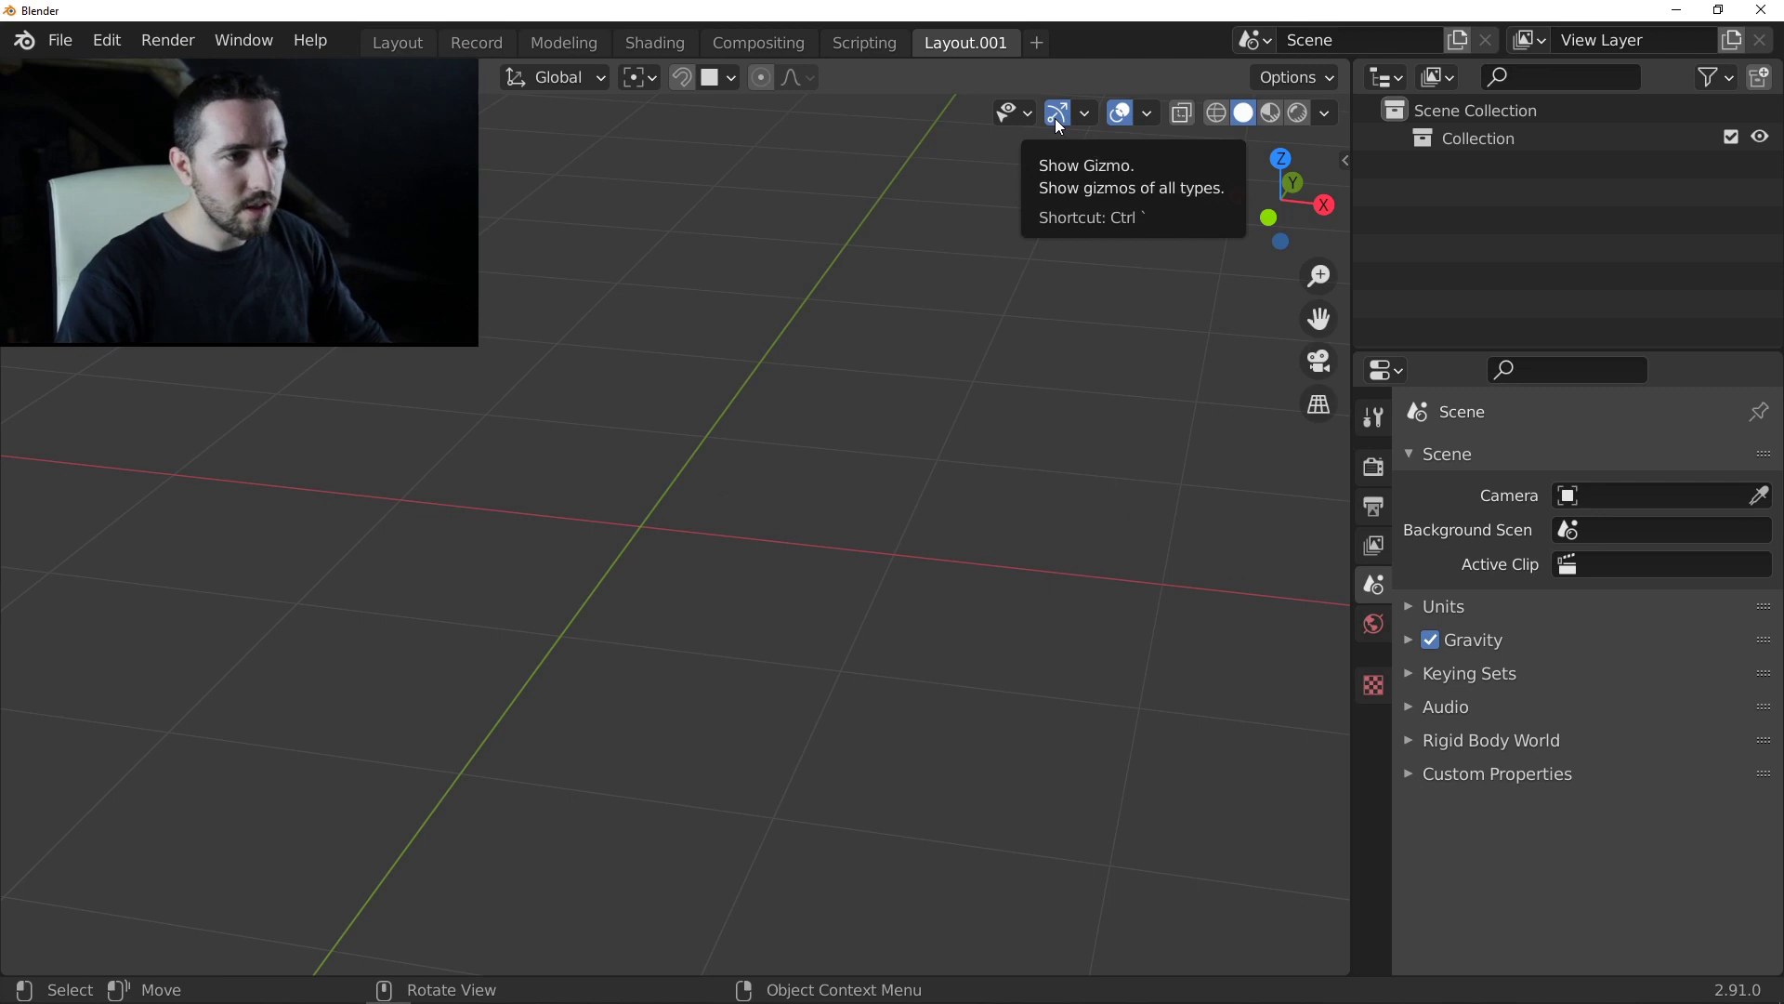
Step: Rename the new Layout.001 workspace to 'Nature' and show its viewport sidebar
double_click(978, 41)
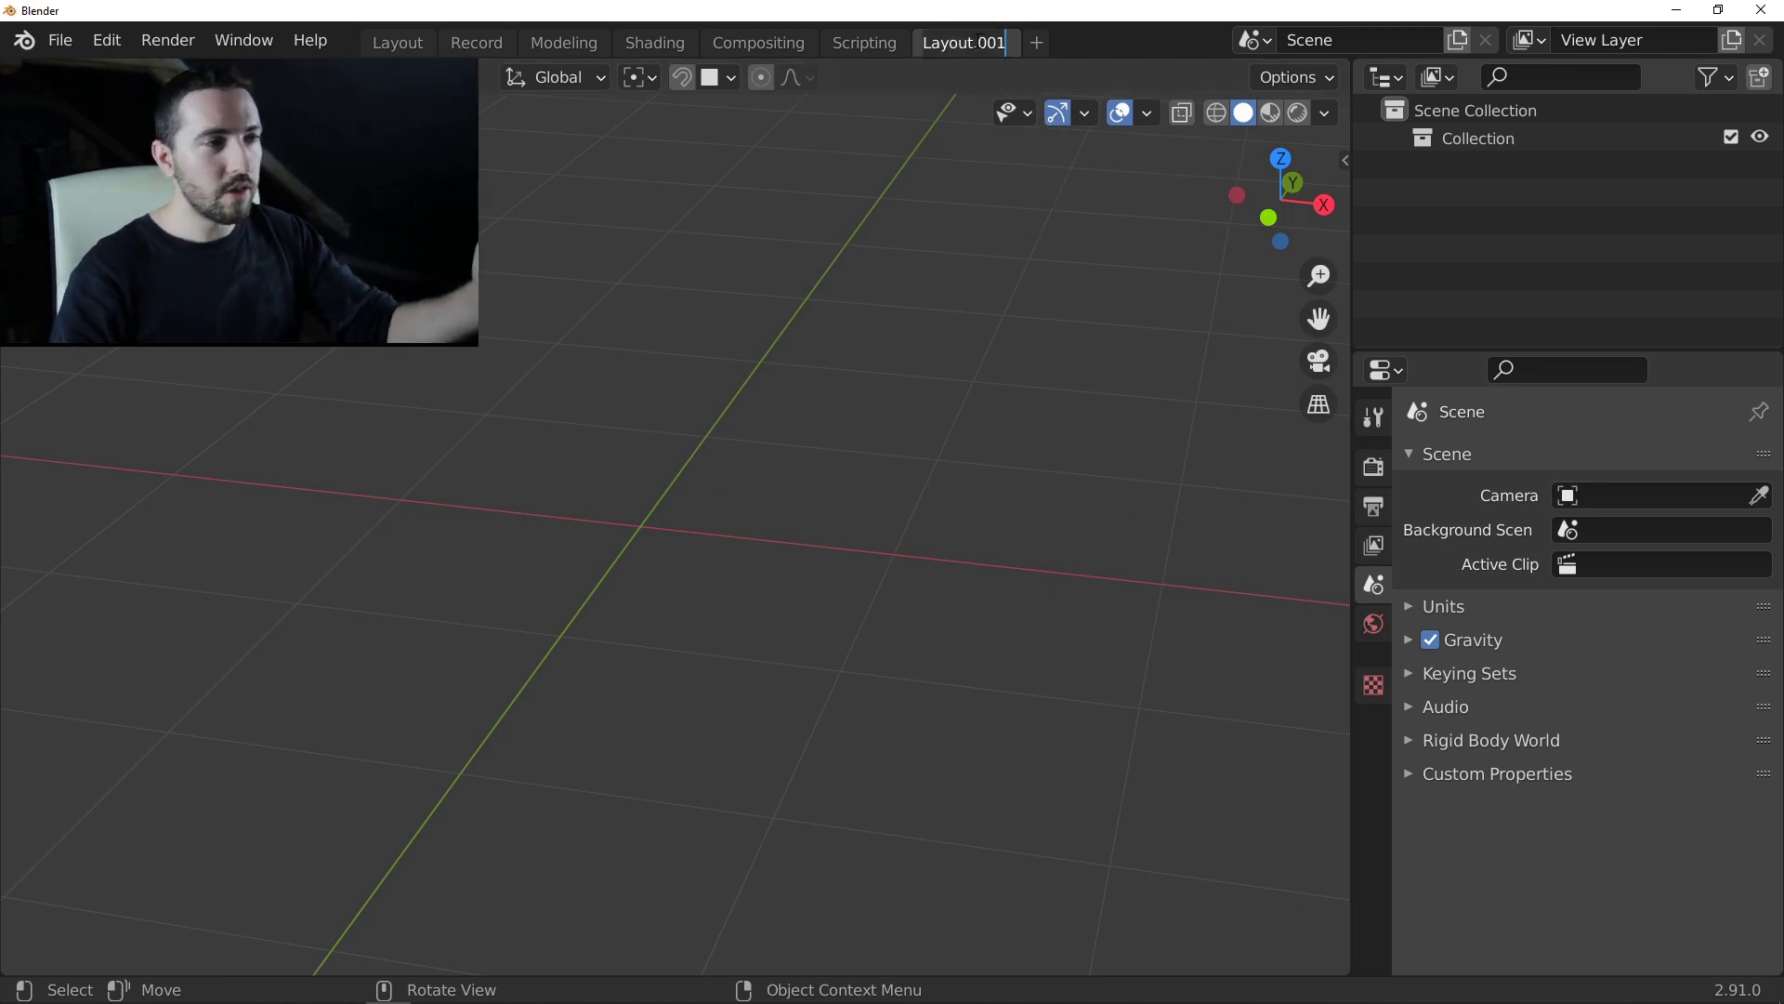
key(BackSpace)
text(Nature)
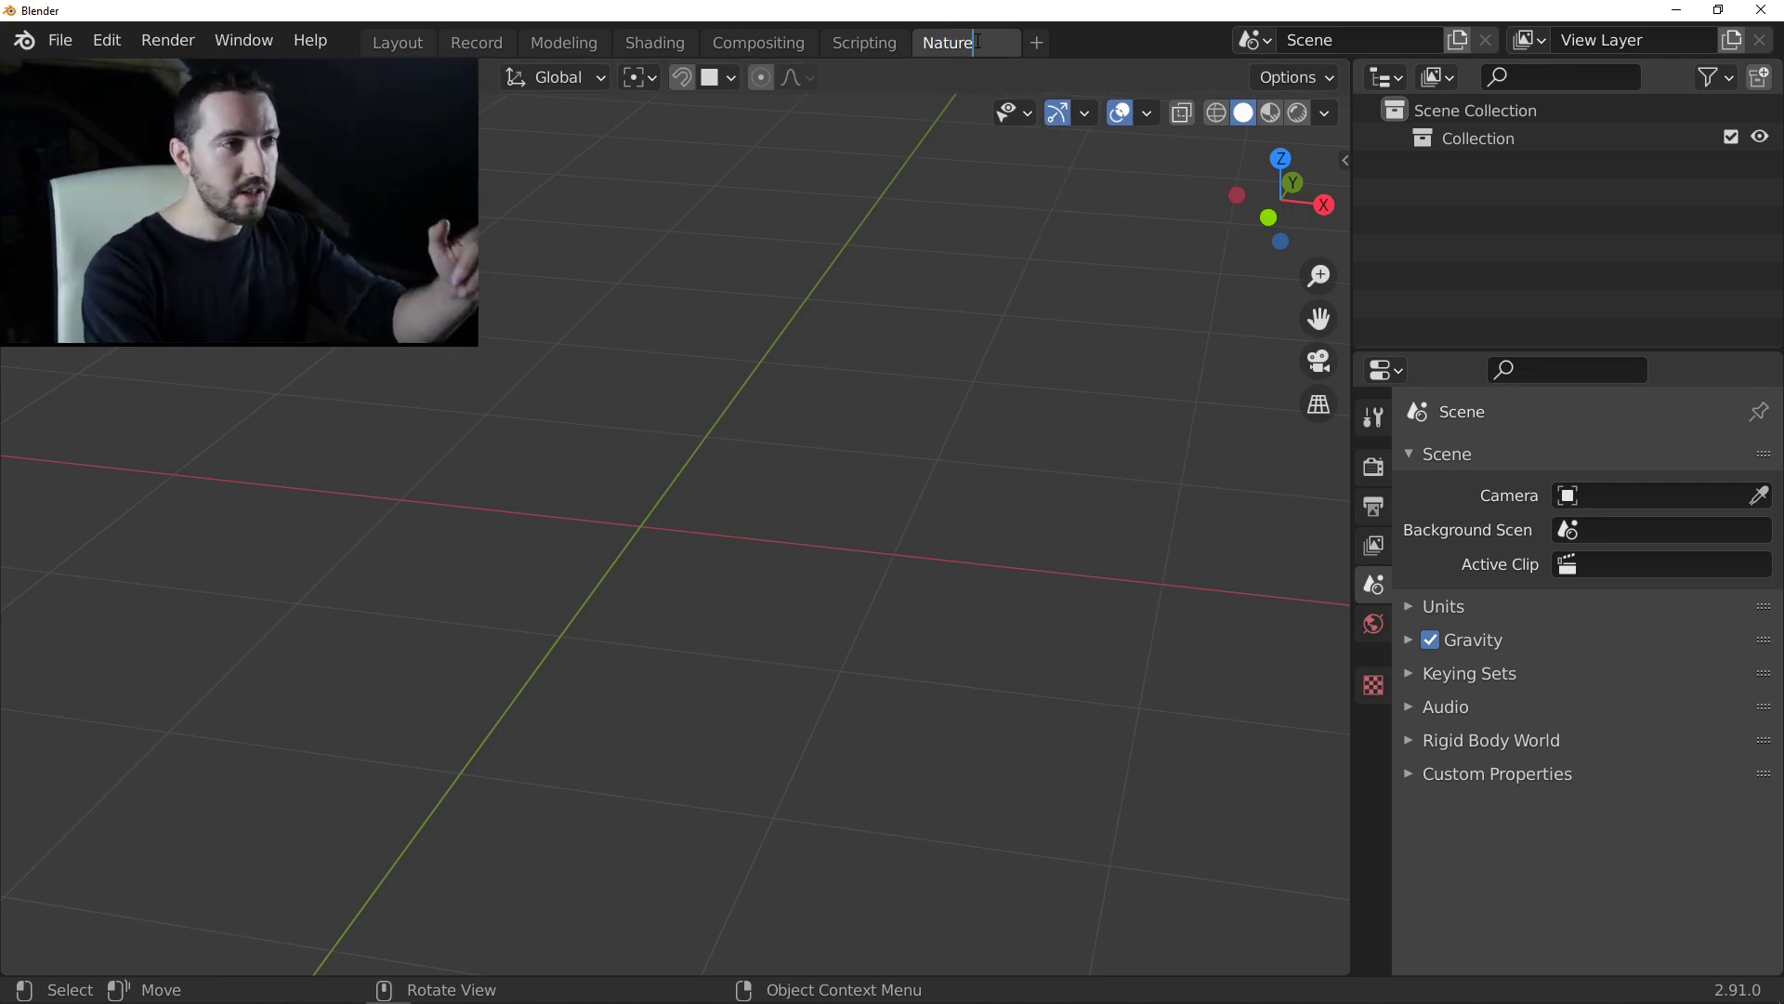
key(Return)
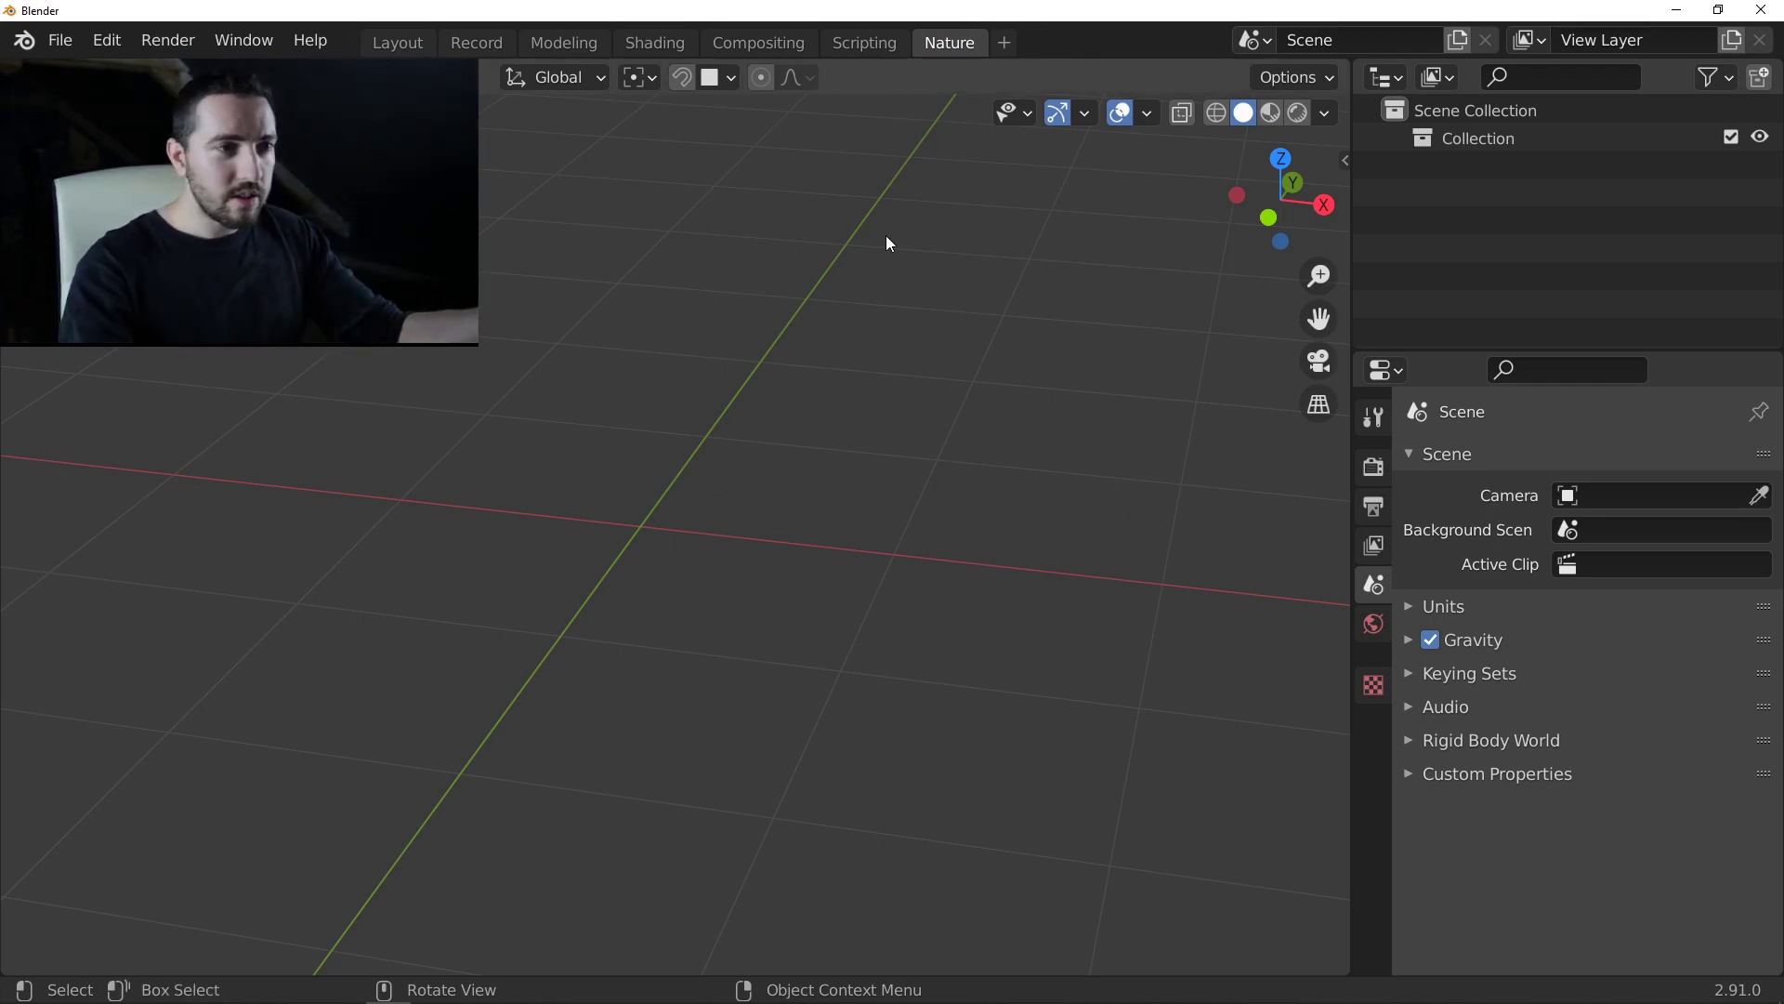
key(n)
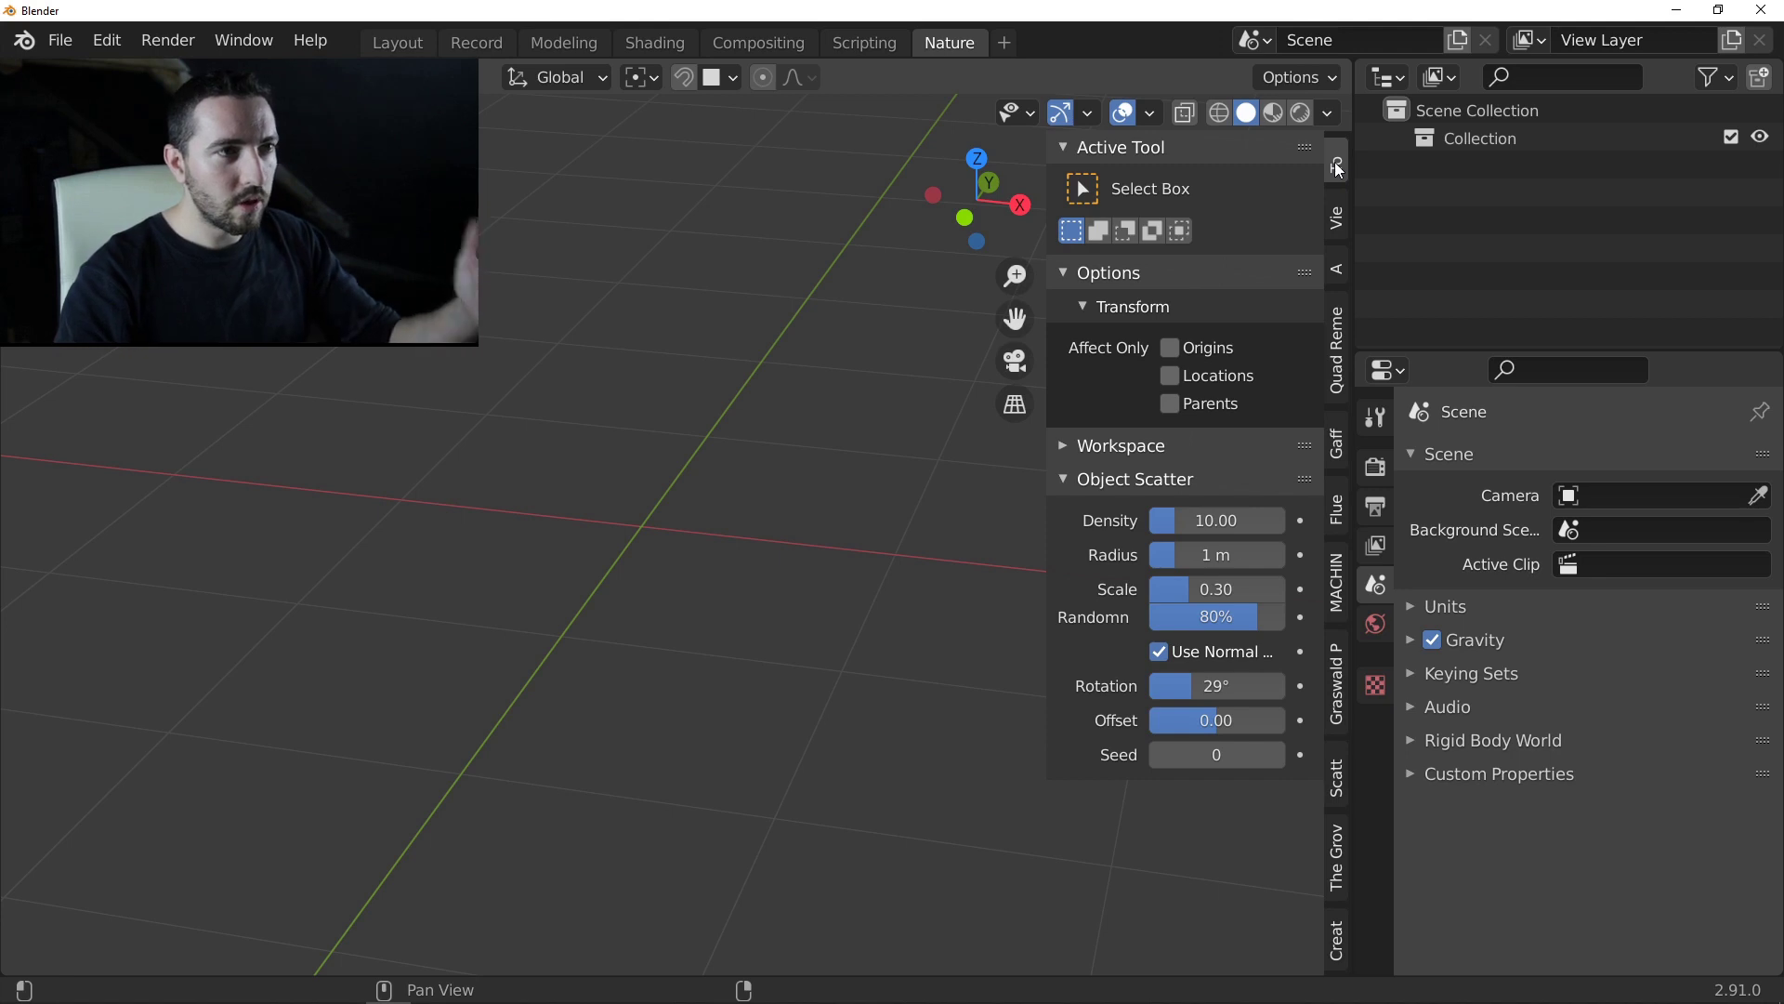
Step: Collapse the Object Scatter, Options and Active Tool panels and expand the Workspace panel
click(1097, 480)
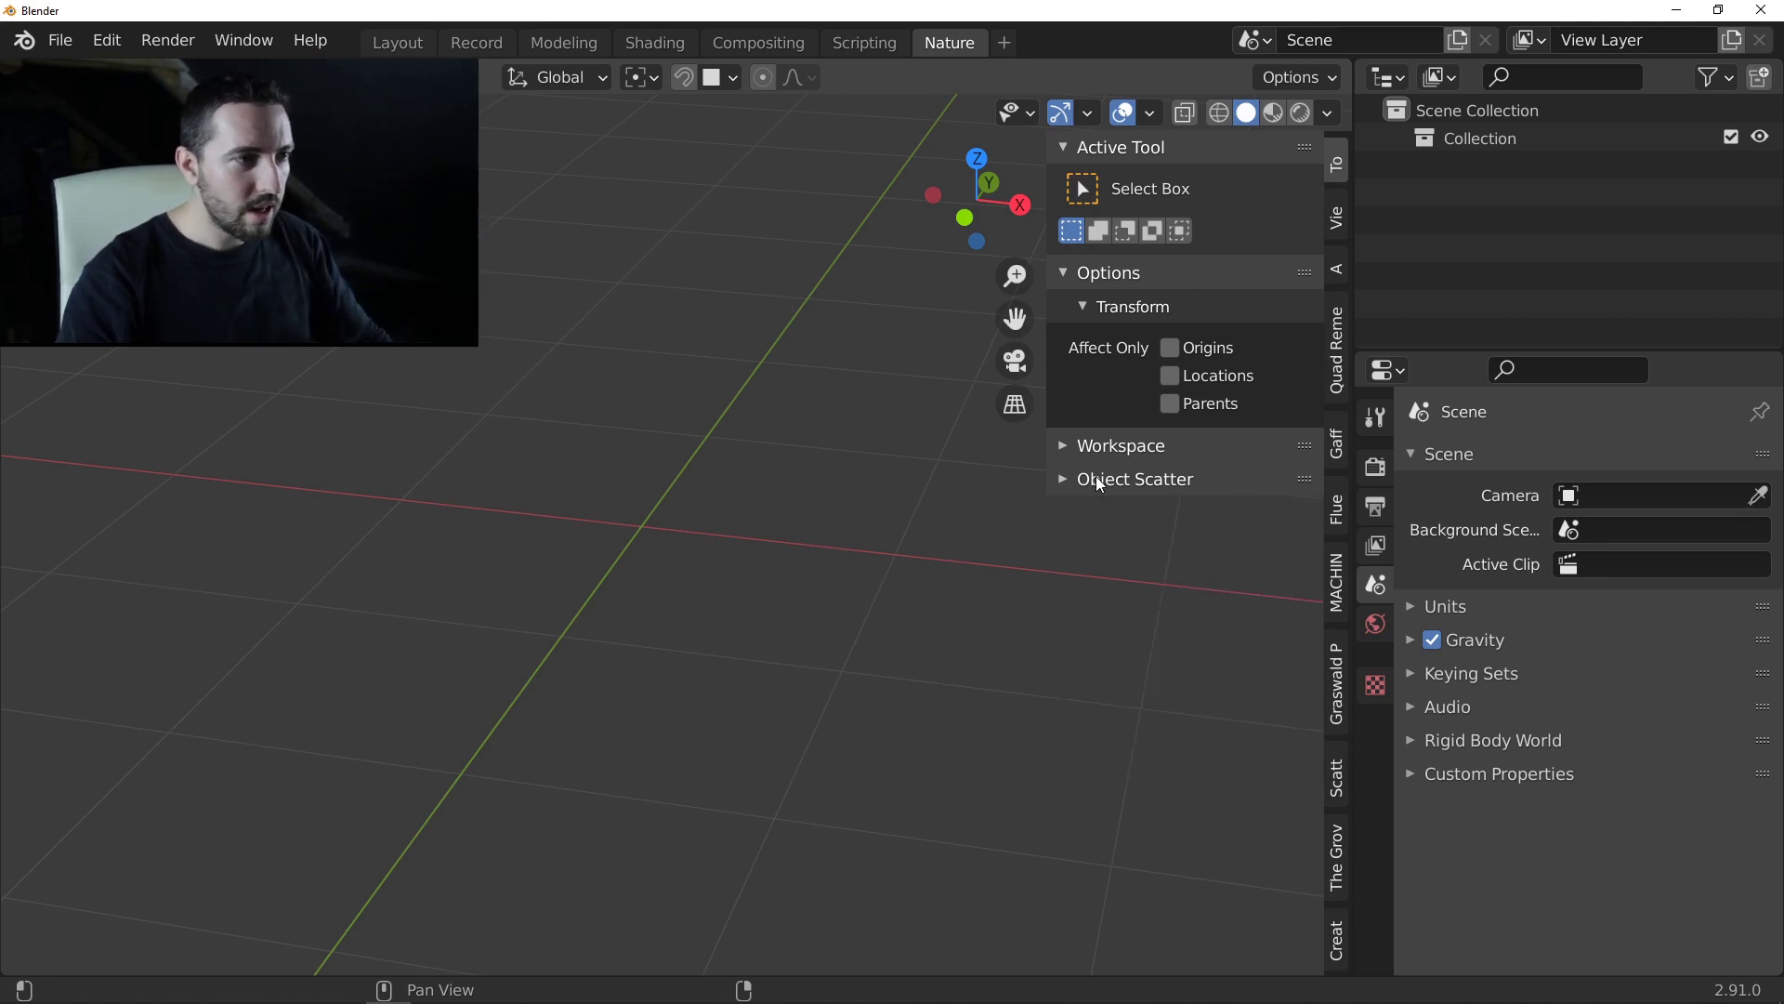
click(1108, 273)
click(1083, 147)
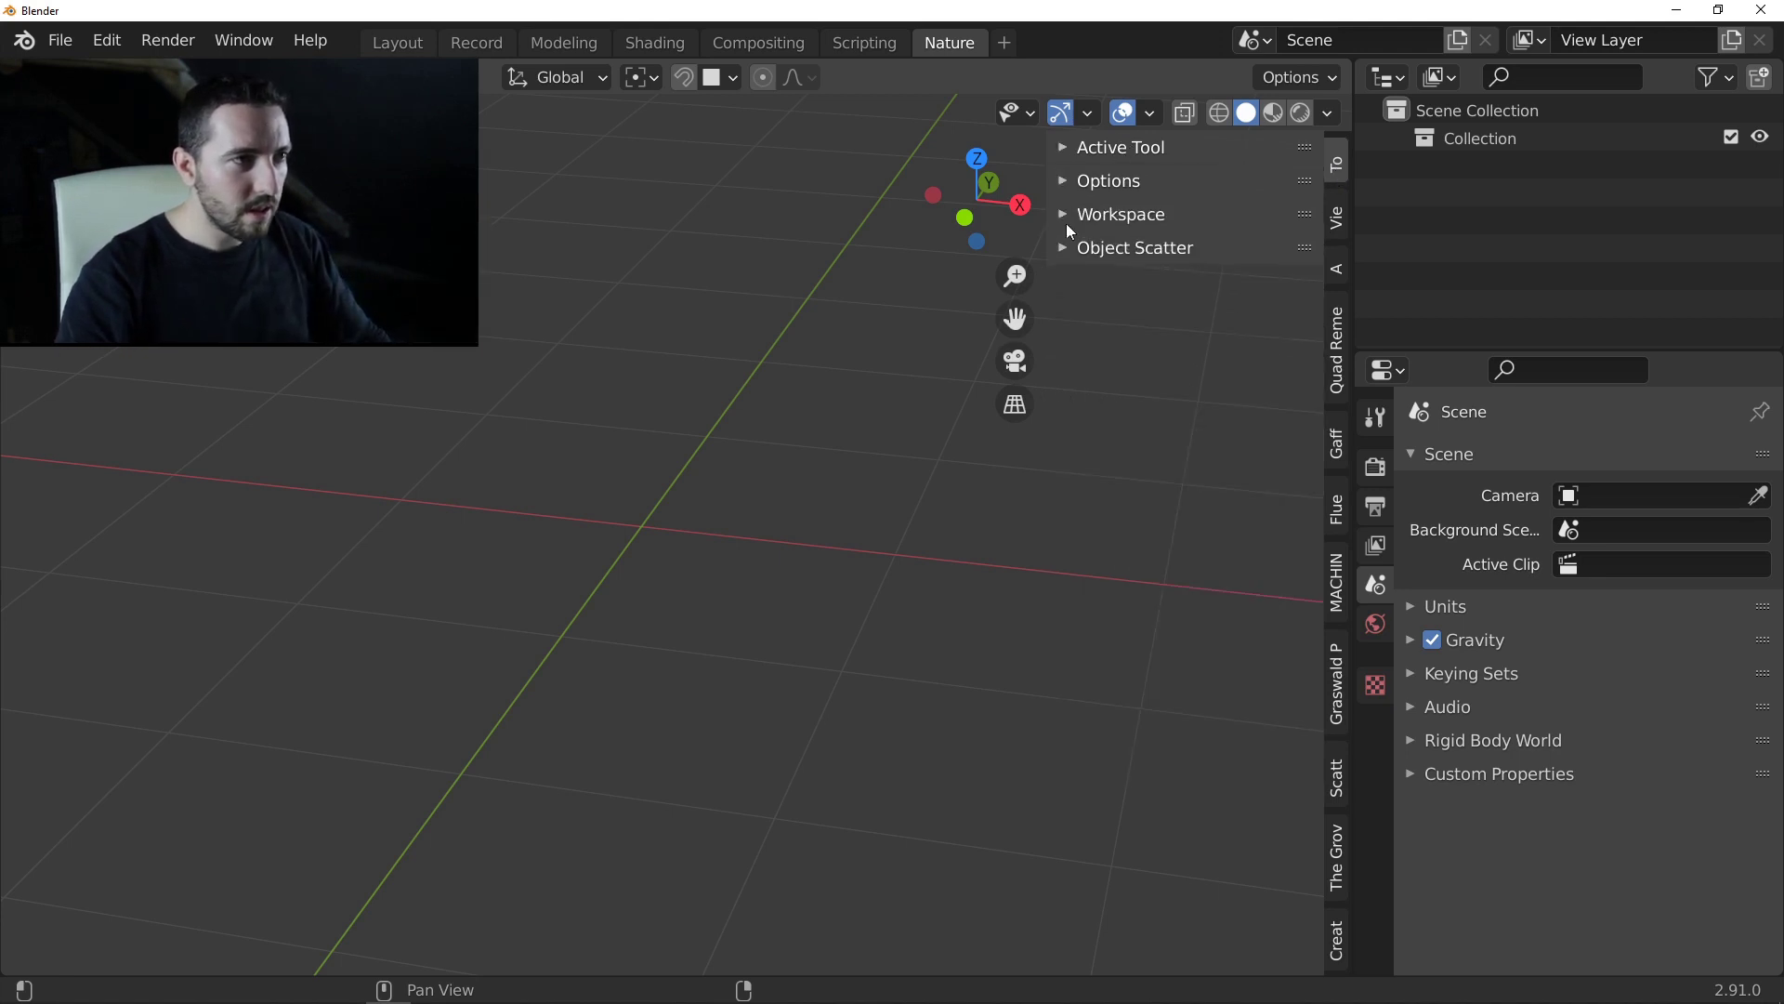
click(1145, 214)
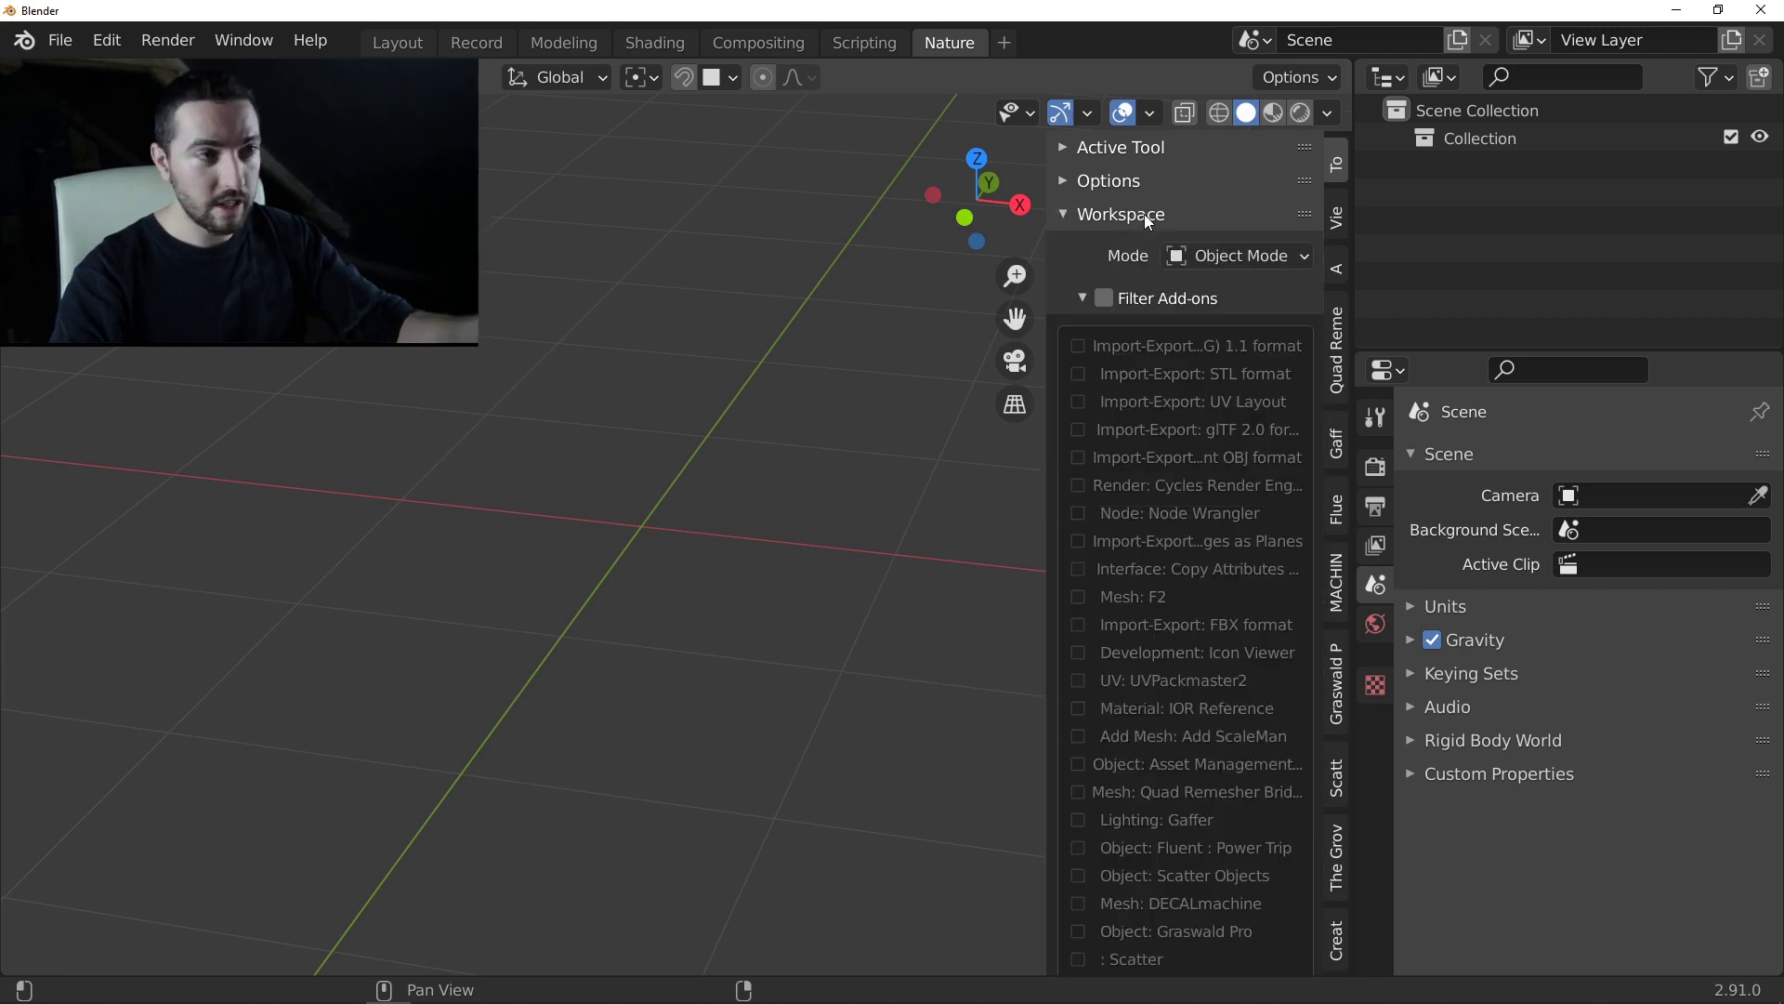
Step: Enable Filter Add-ons and tick the first eleven add-ons, from STL through FBX format
click(1105, 298)
scroll(1133, 381, down, 4)
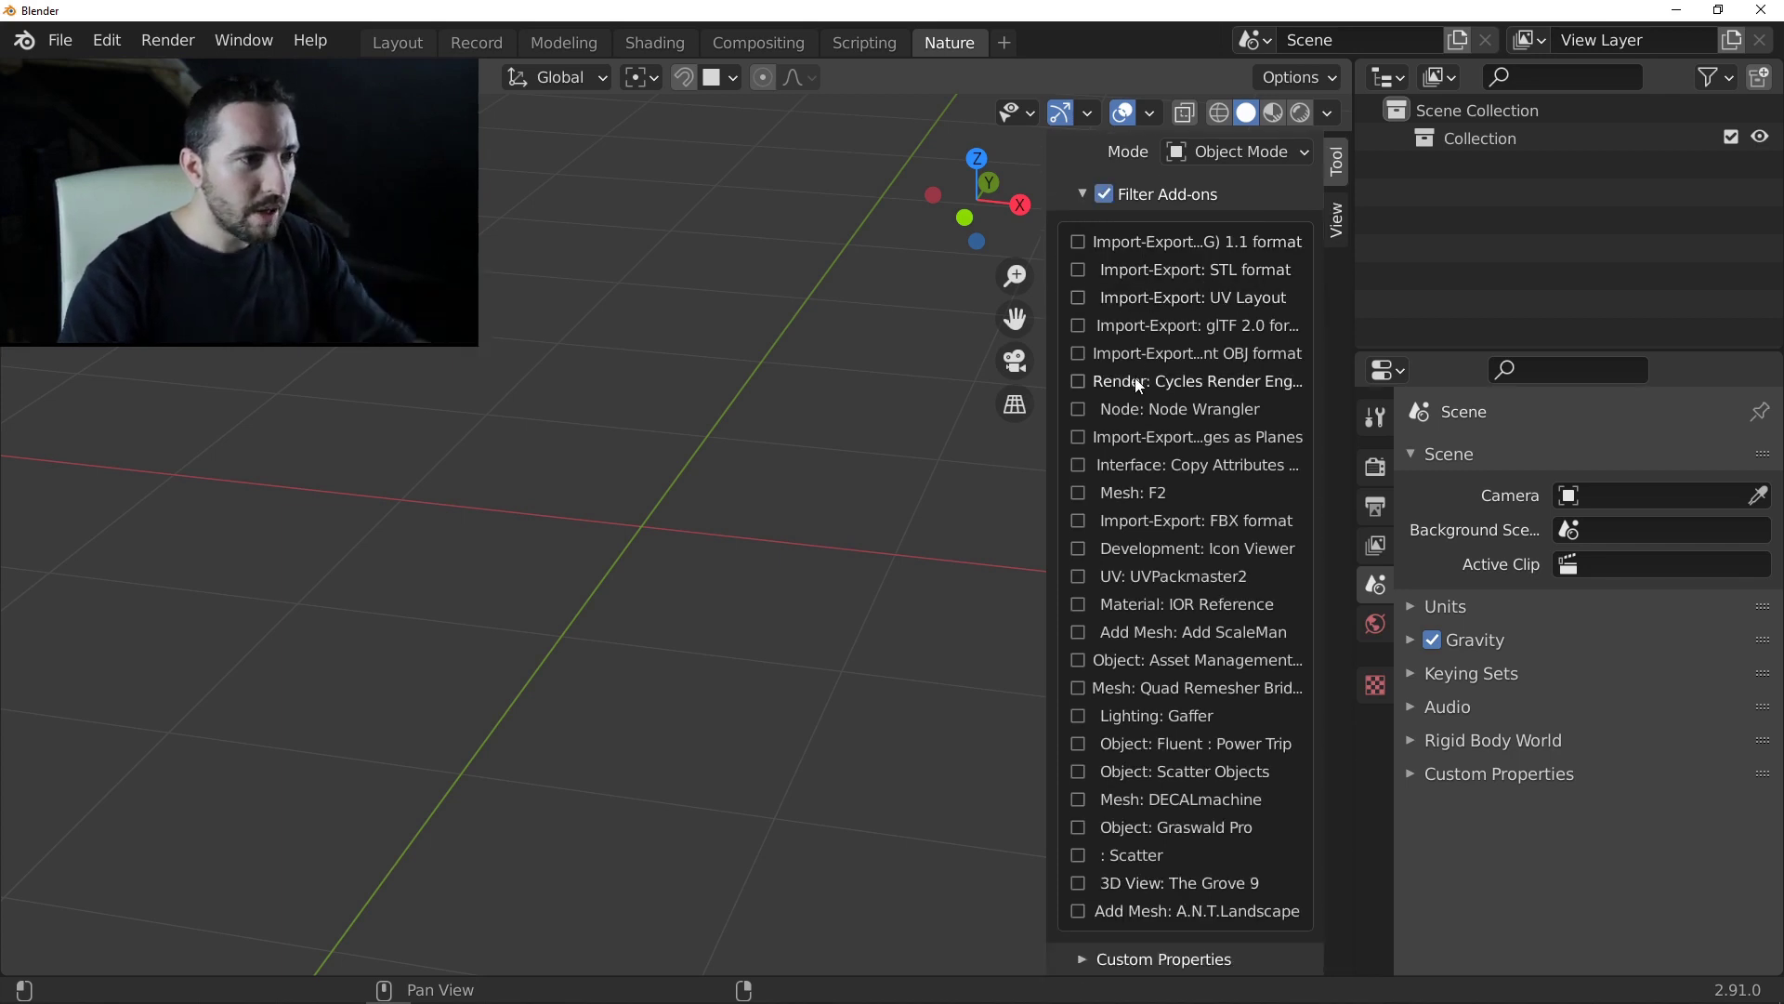
scroll(1138, 558, up, 2)
scroll(1137, 557, up, 2)
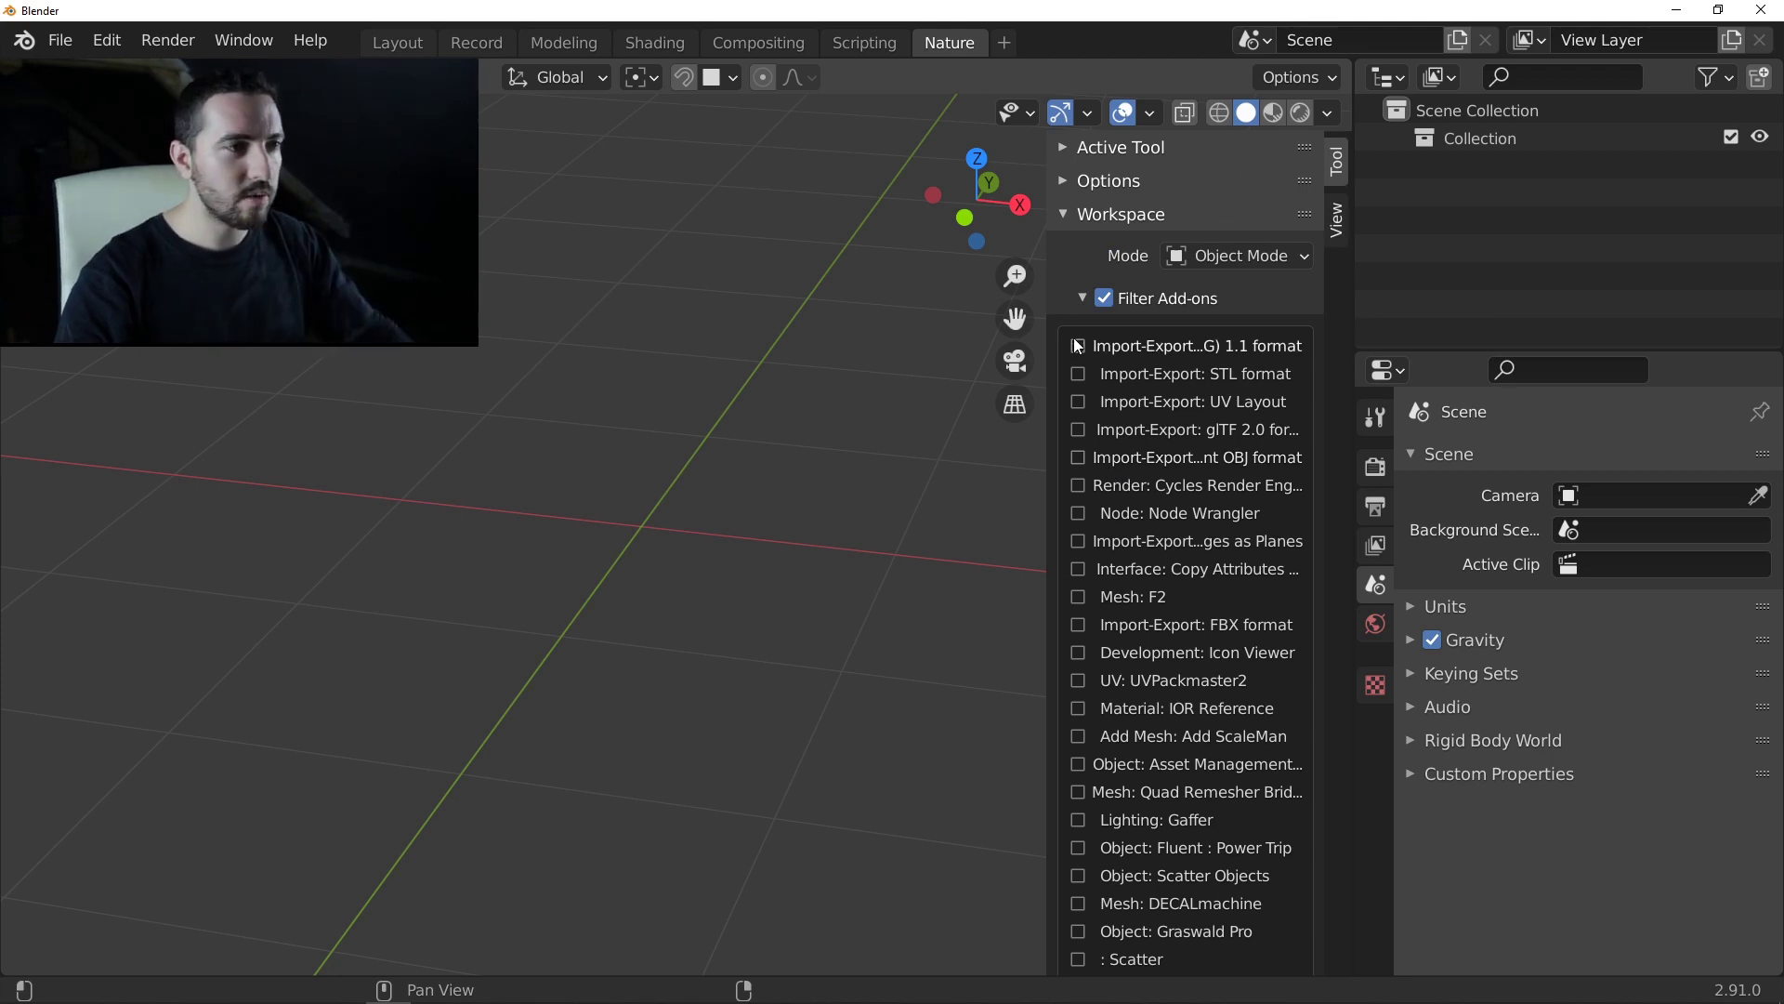
drag(1078, 351, 1073, 632)
scroll(1074, 632, down, 2)
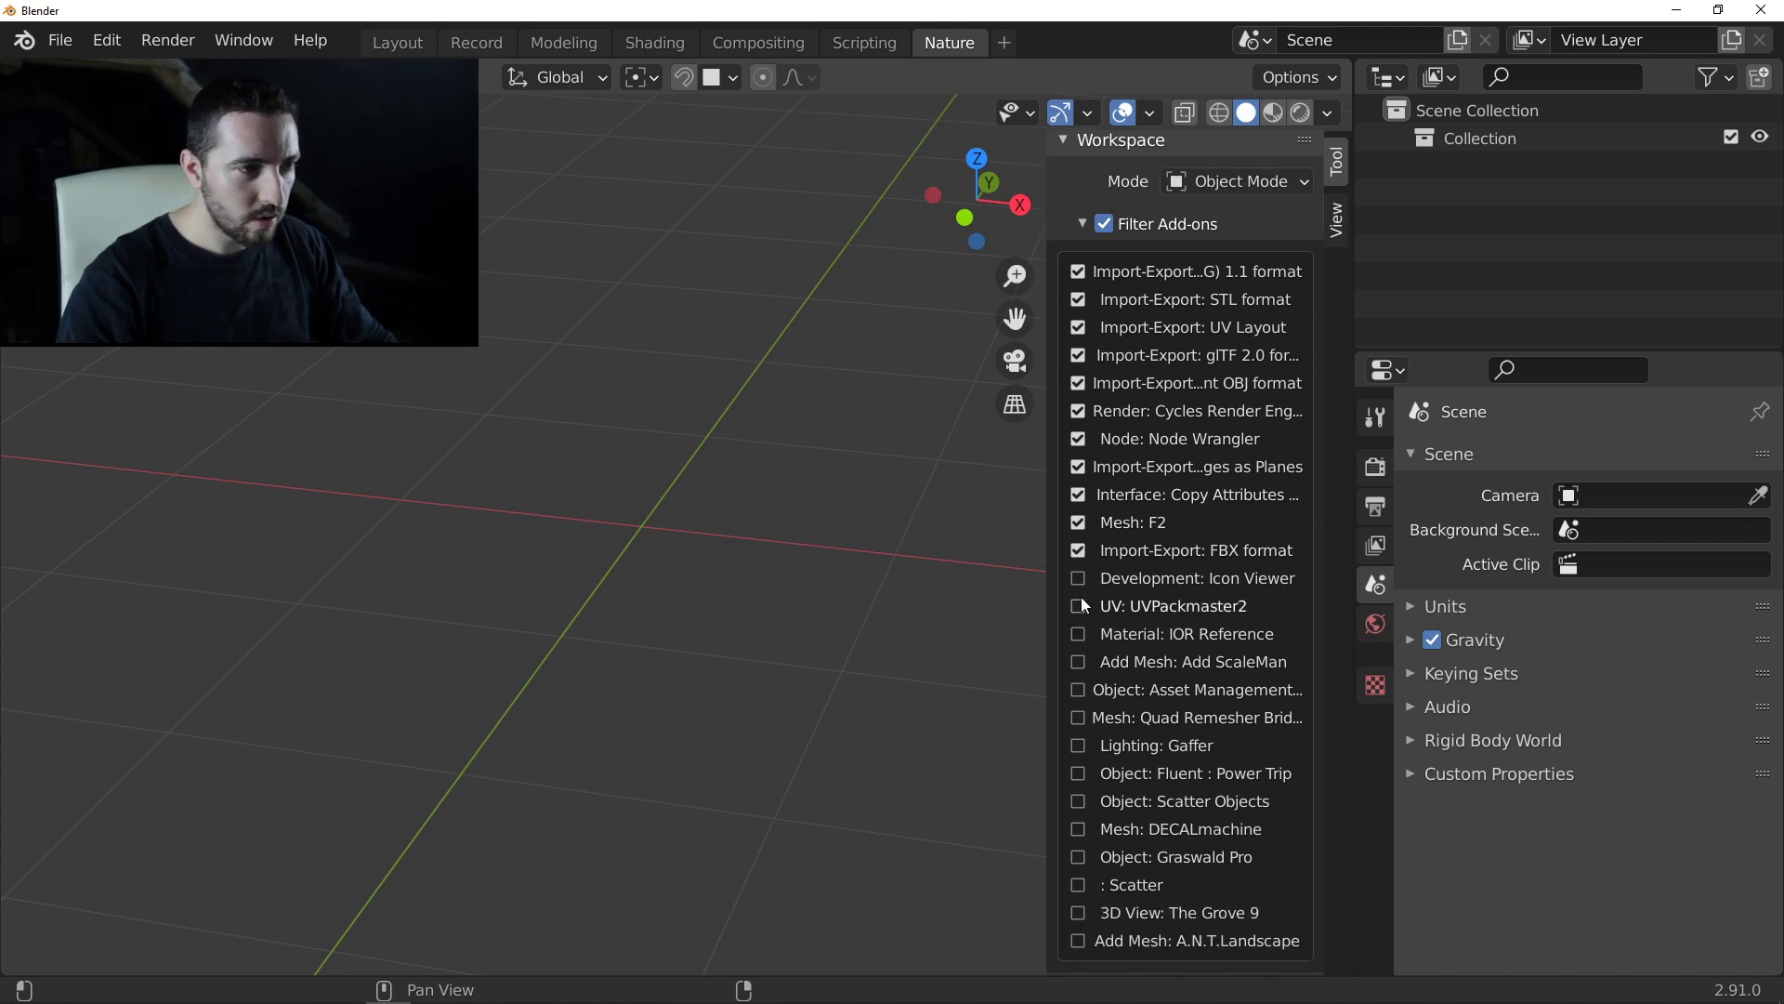
Step: Include Icon Viewer, IOR Reference and Add ScaleMan, leaving Asset Management and Quad Remesher Bridge unticked
click(1078, 582)
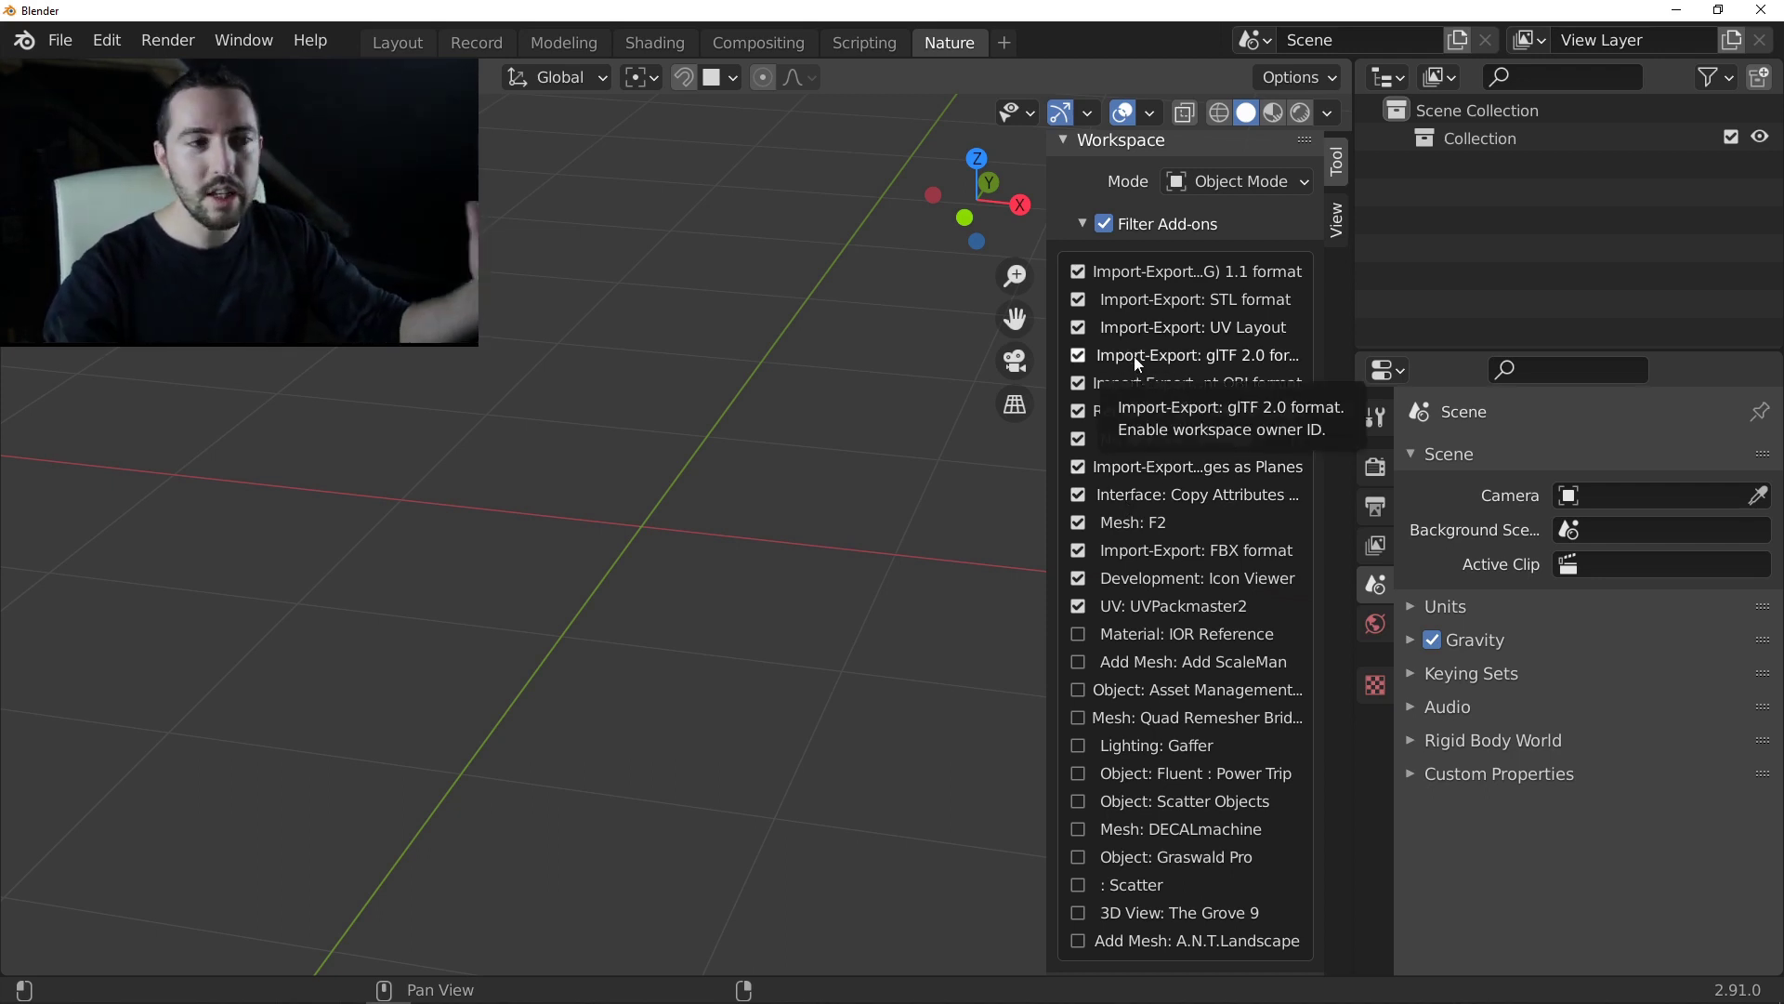
click(1076, 634)
click(1080, 662)
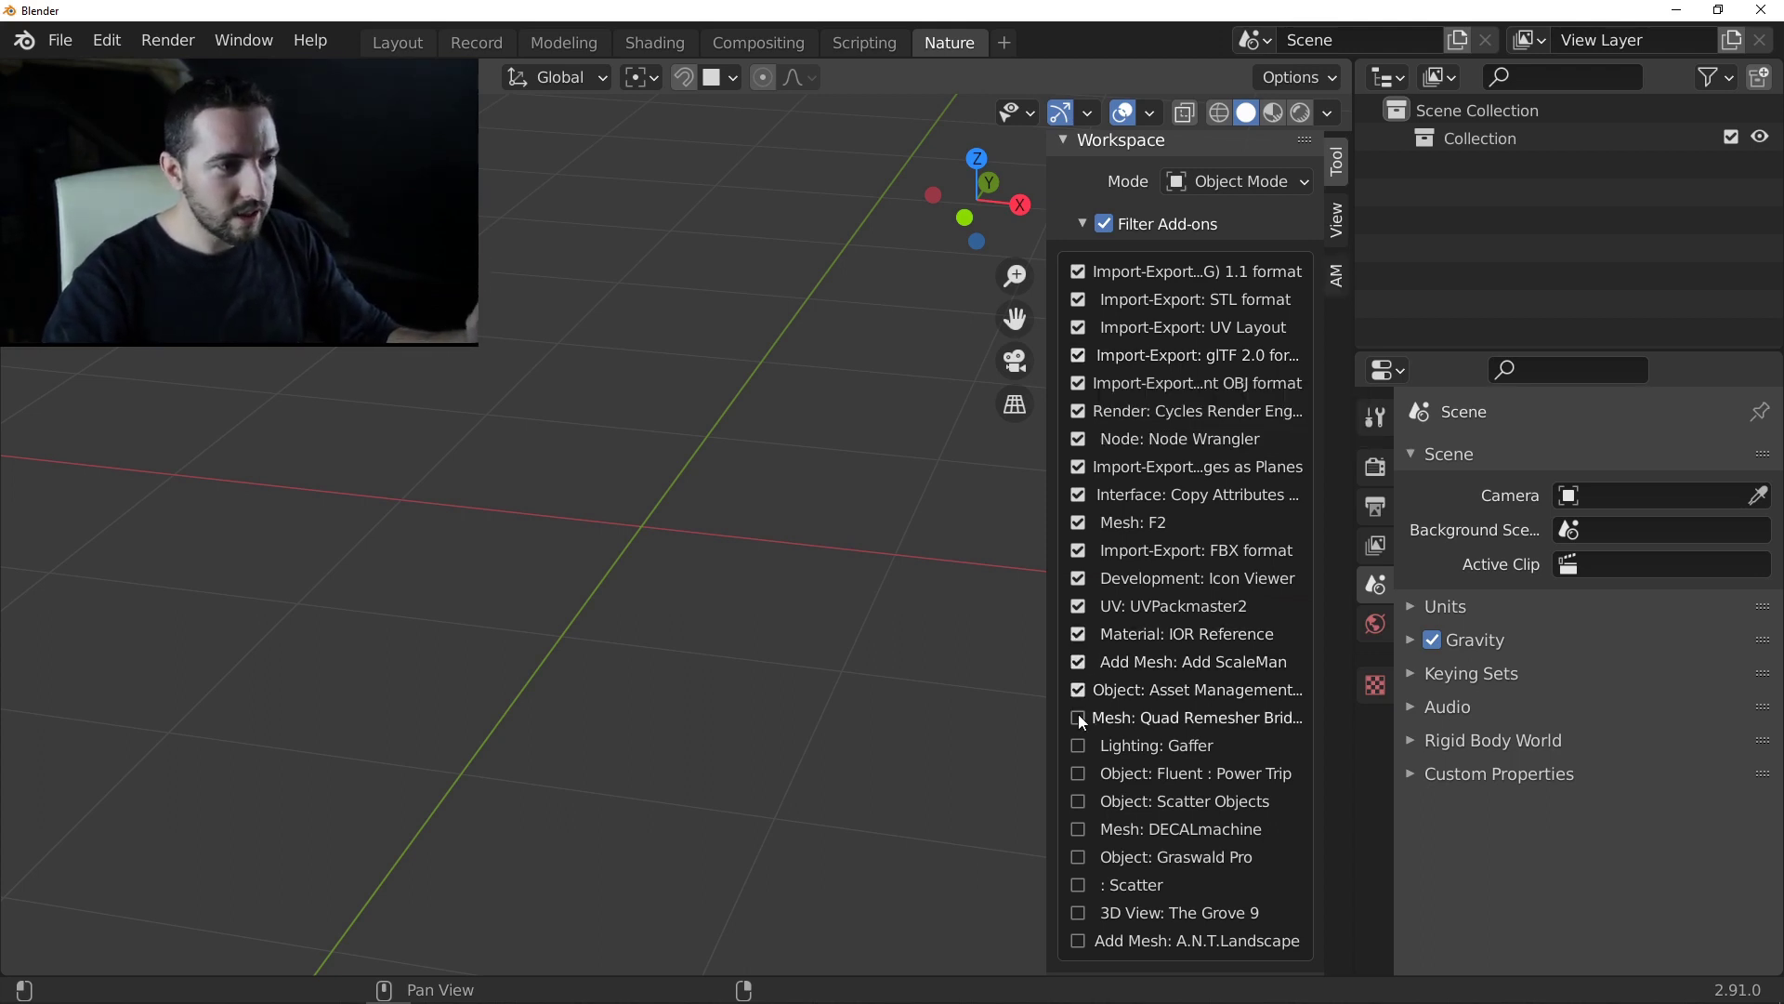
click(1079, 689)
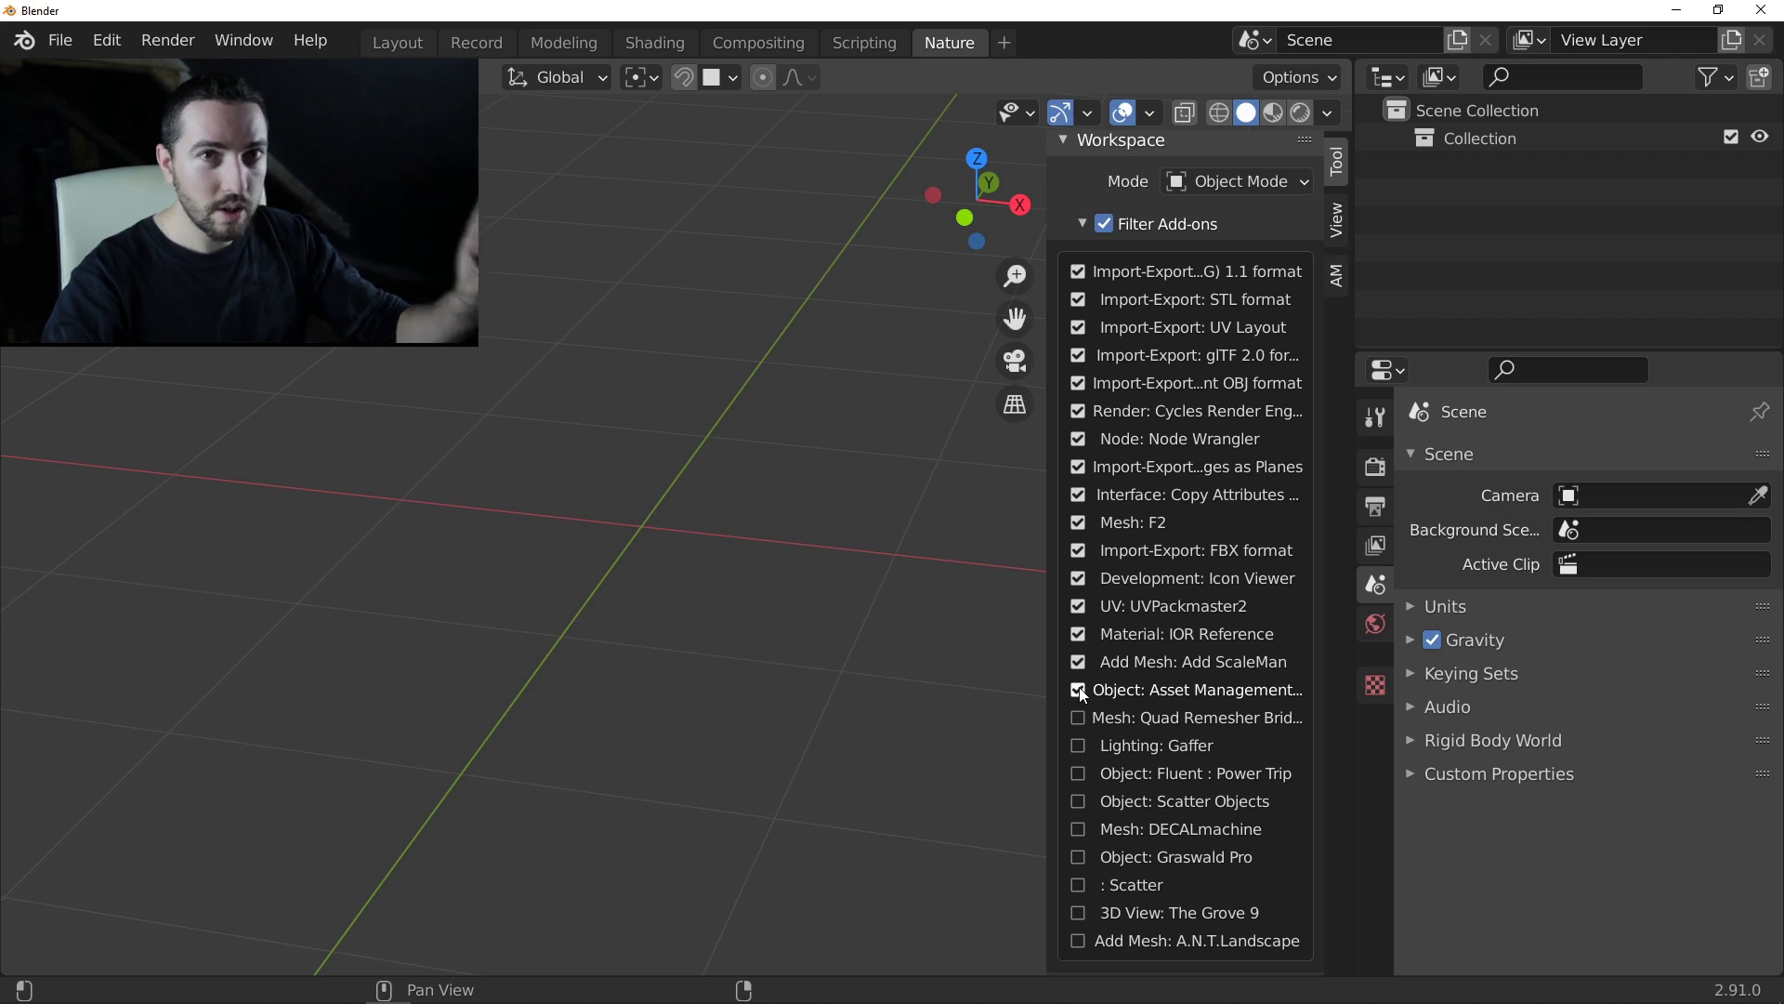
click(1079, 689)
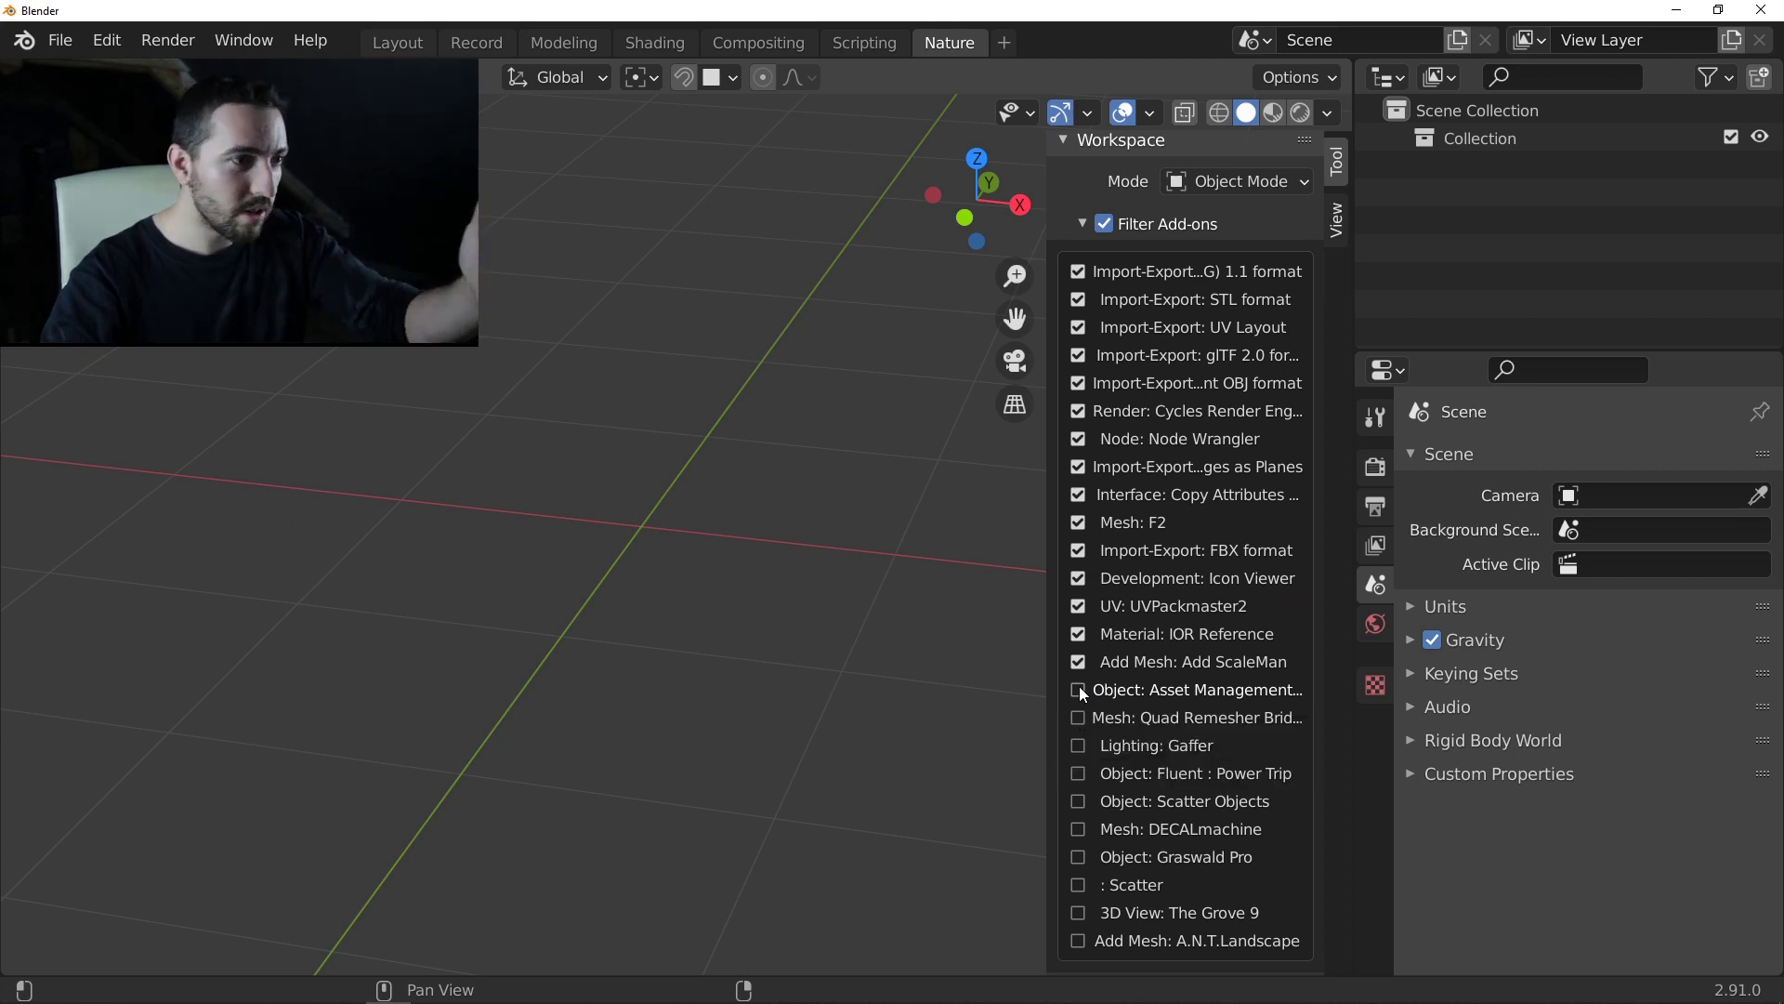
scroll(1078, 693, down, 1)
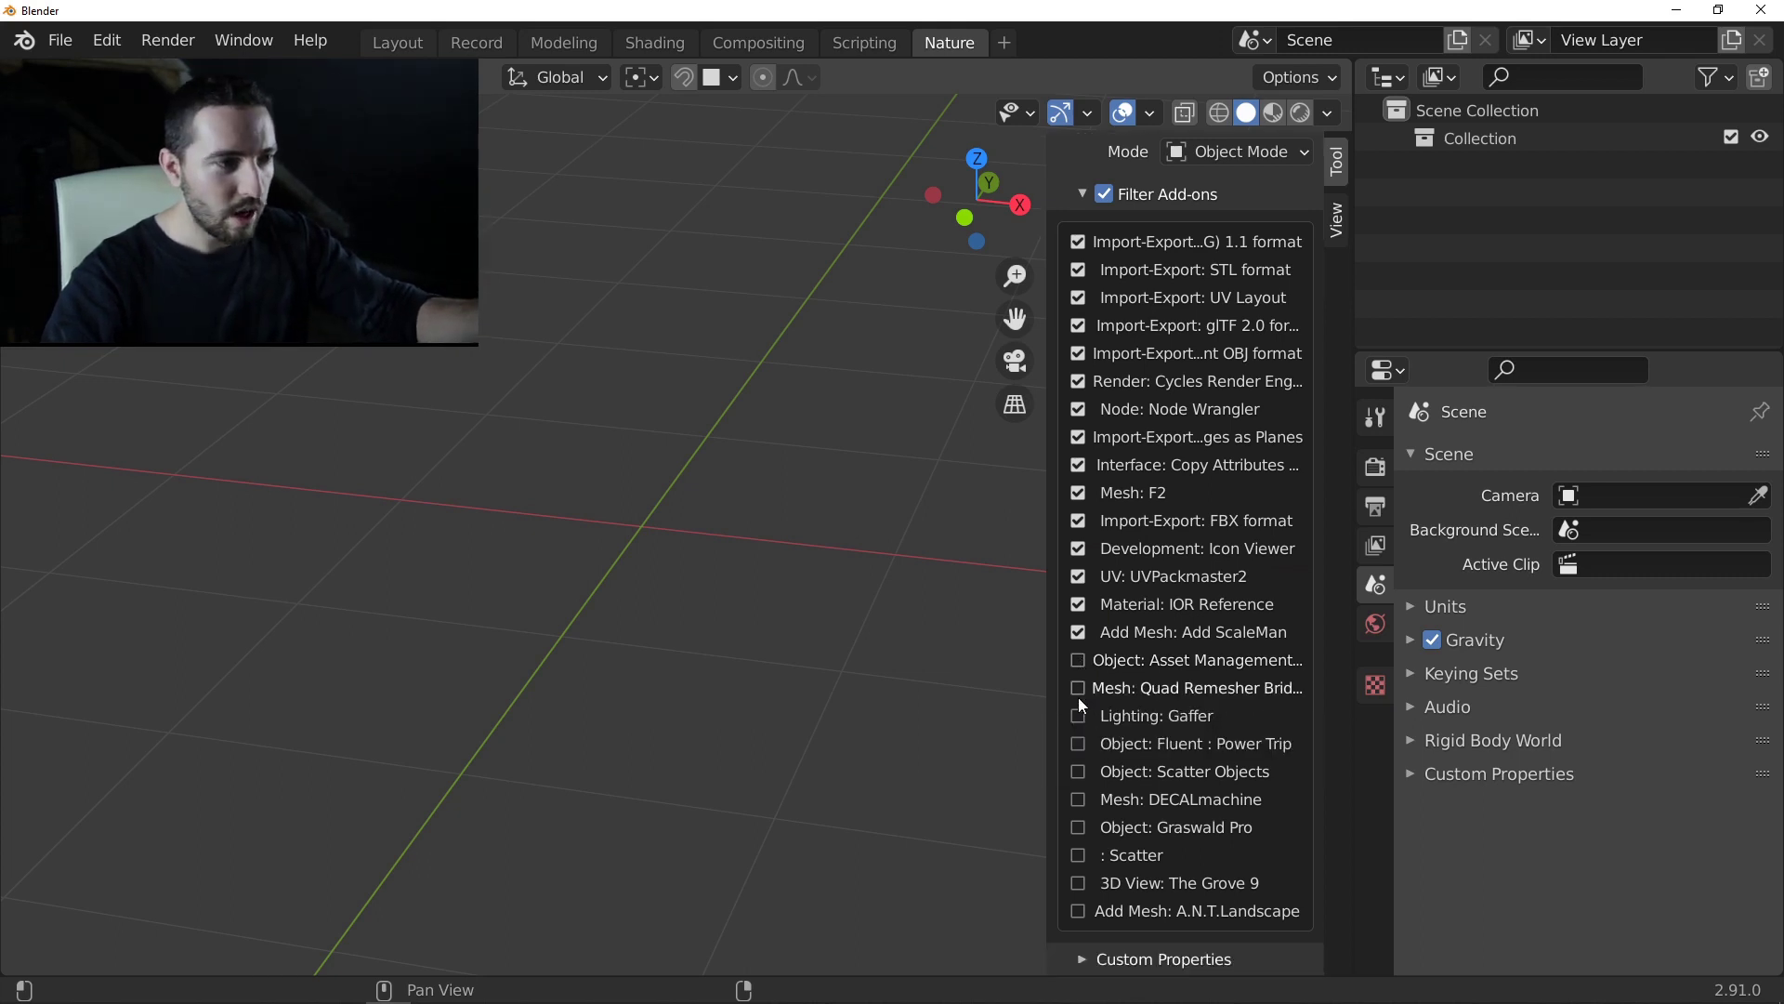
click(1078, 689)
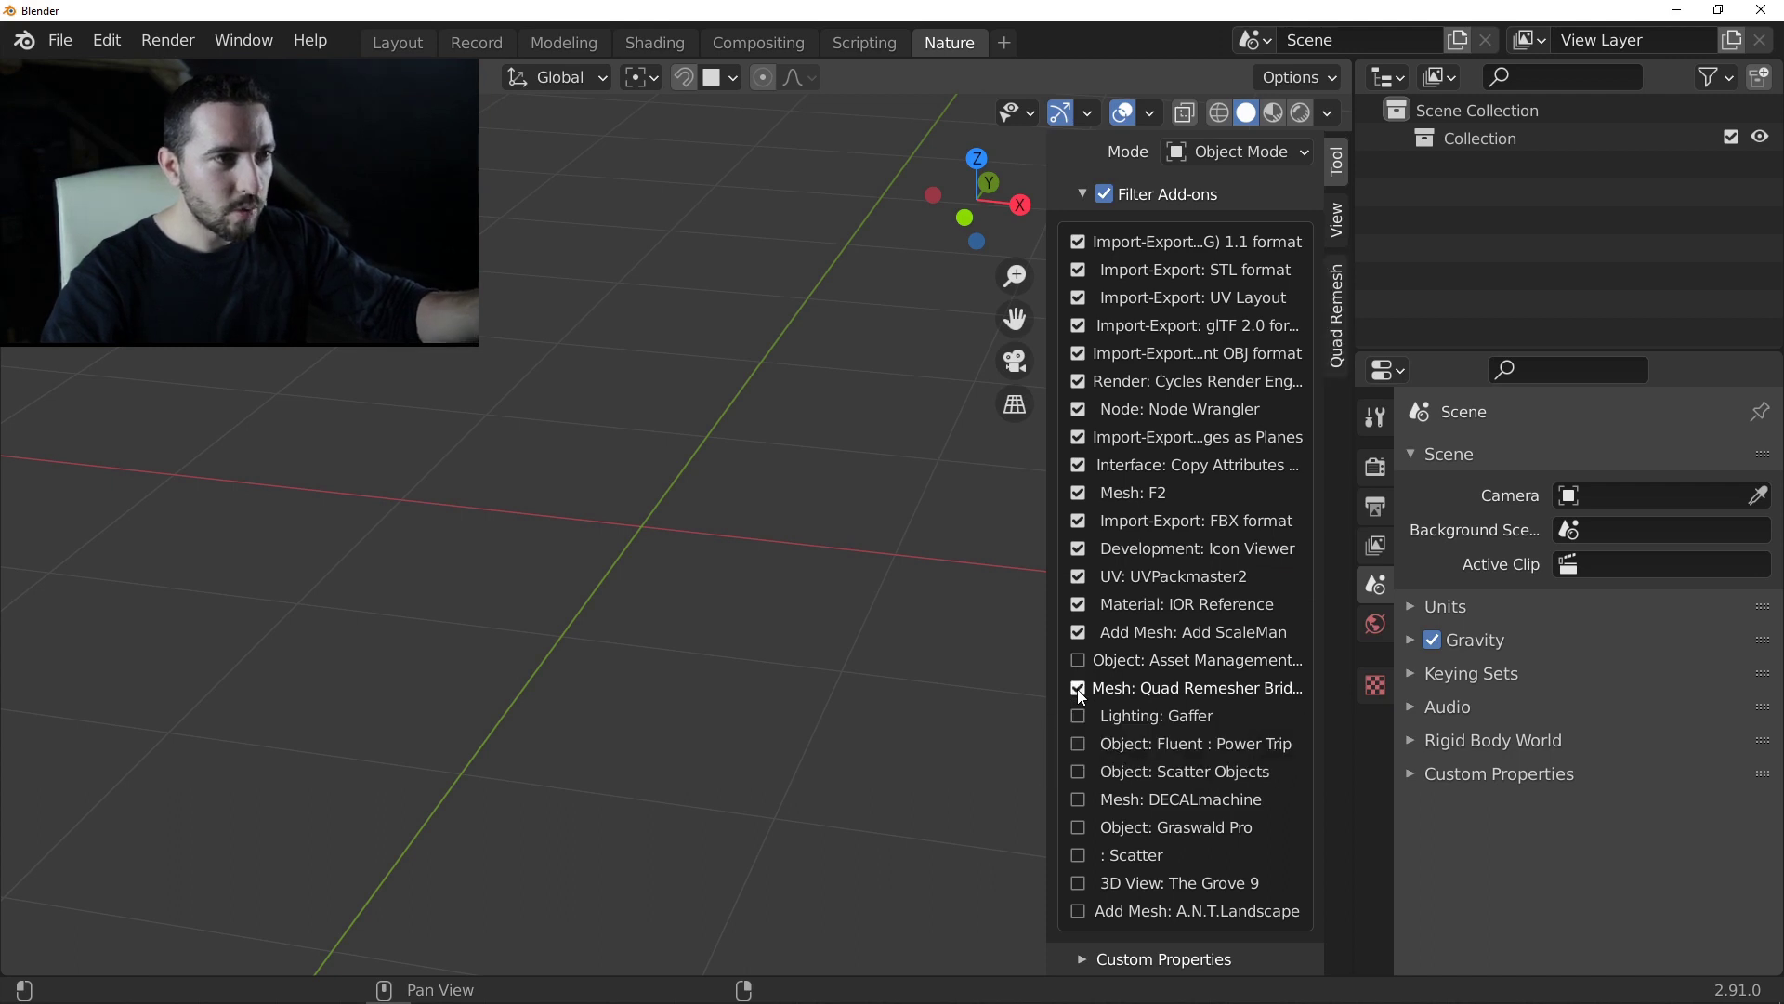
click(1077, 689)
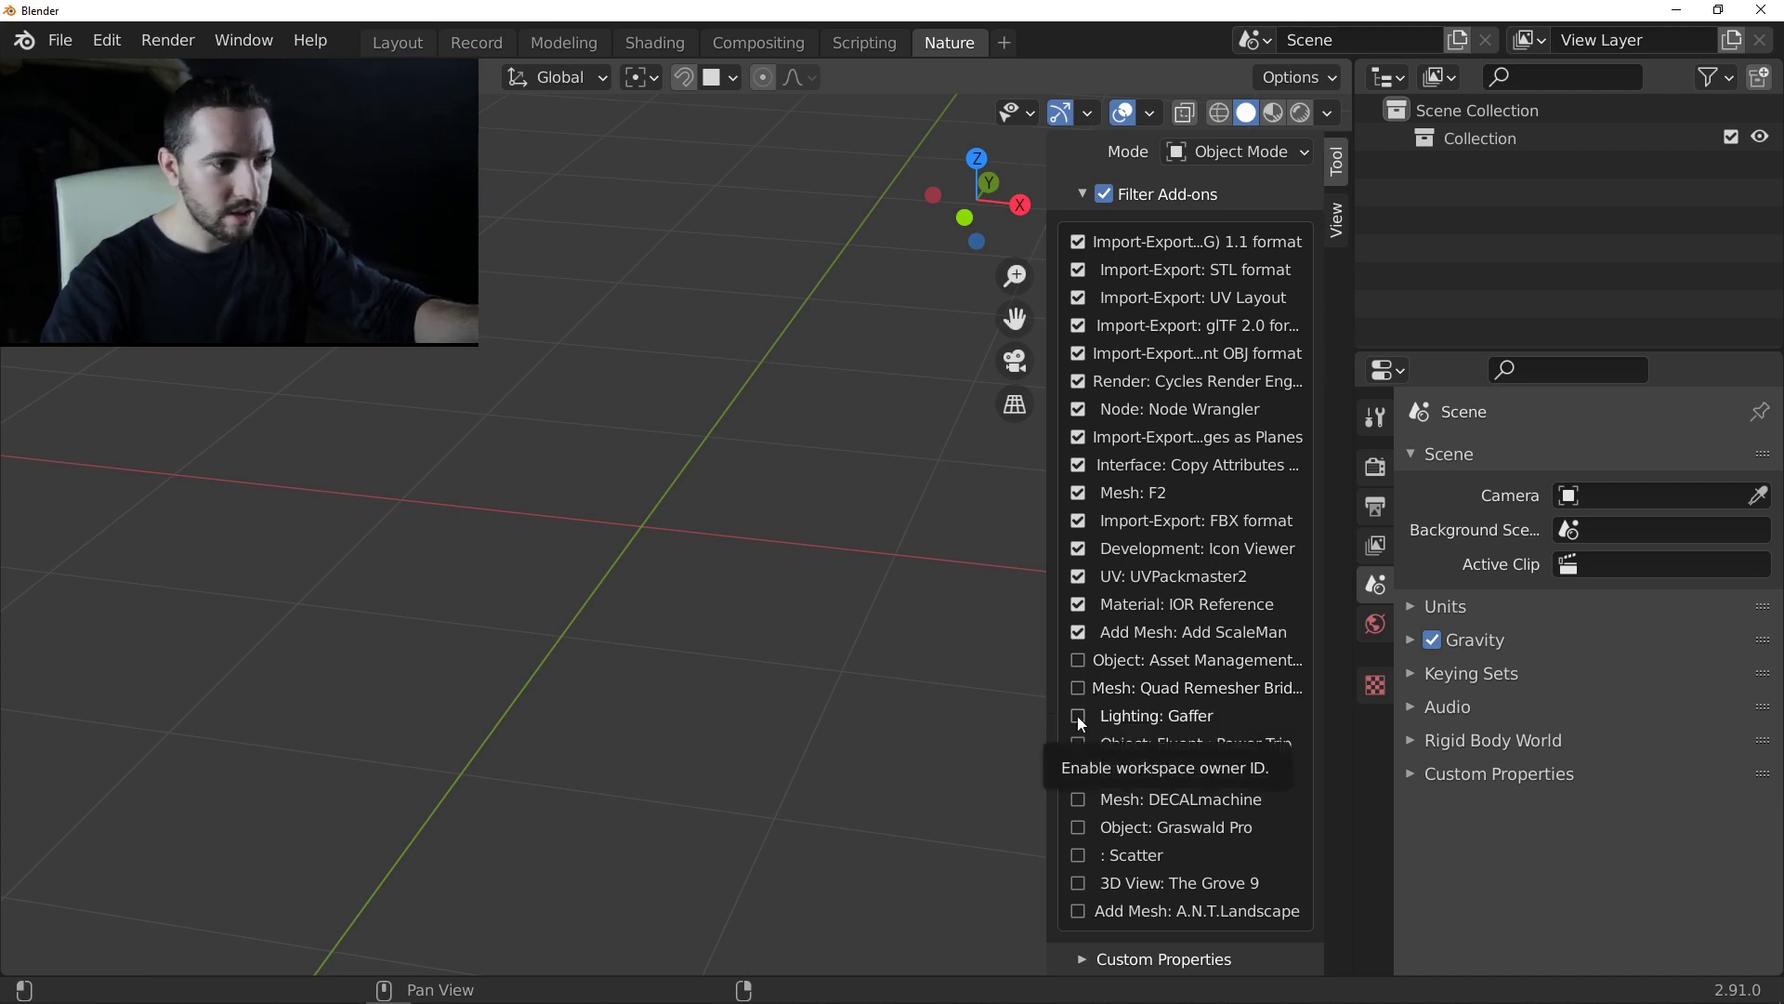
Step: Tick Gaffer, Scatter Objects, Graswald Pro, Scatter, The Grove 9 and A.N.T.Landscape
click(1078, 715)
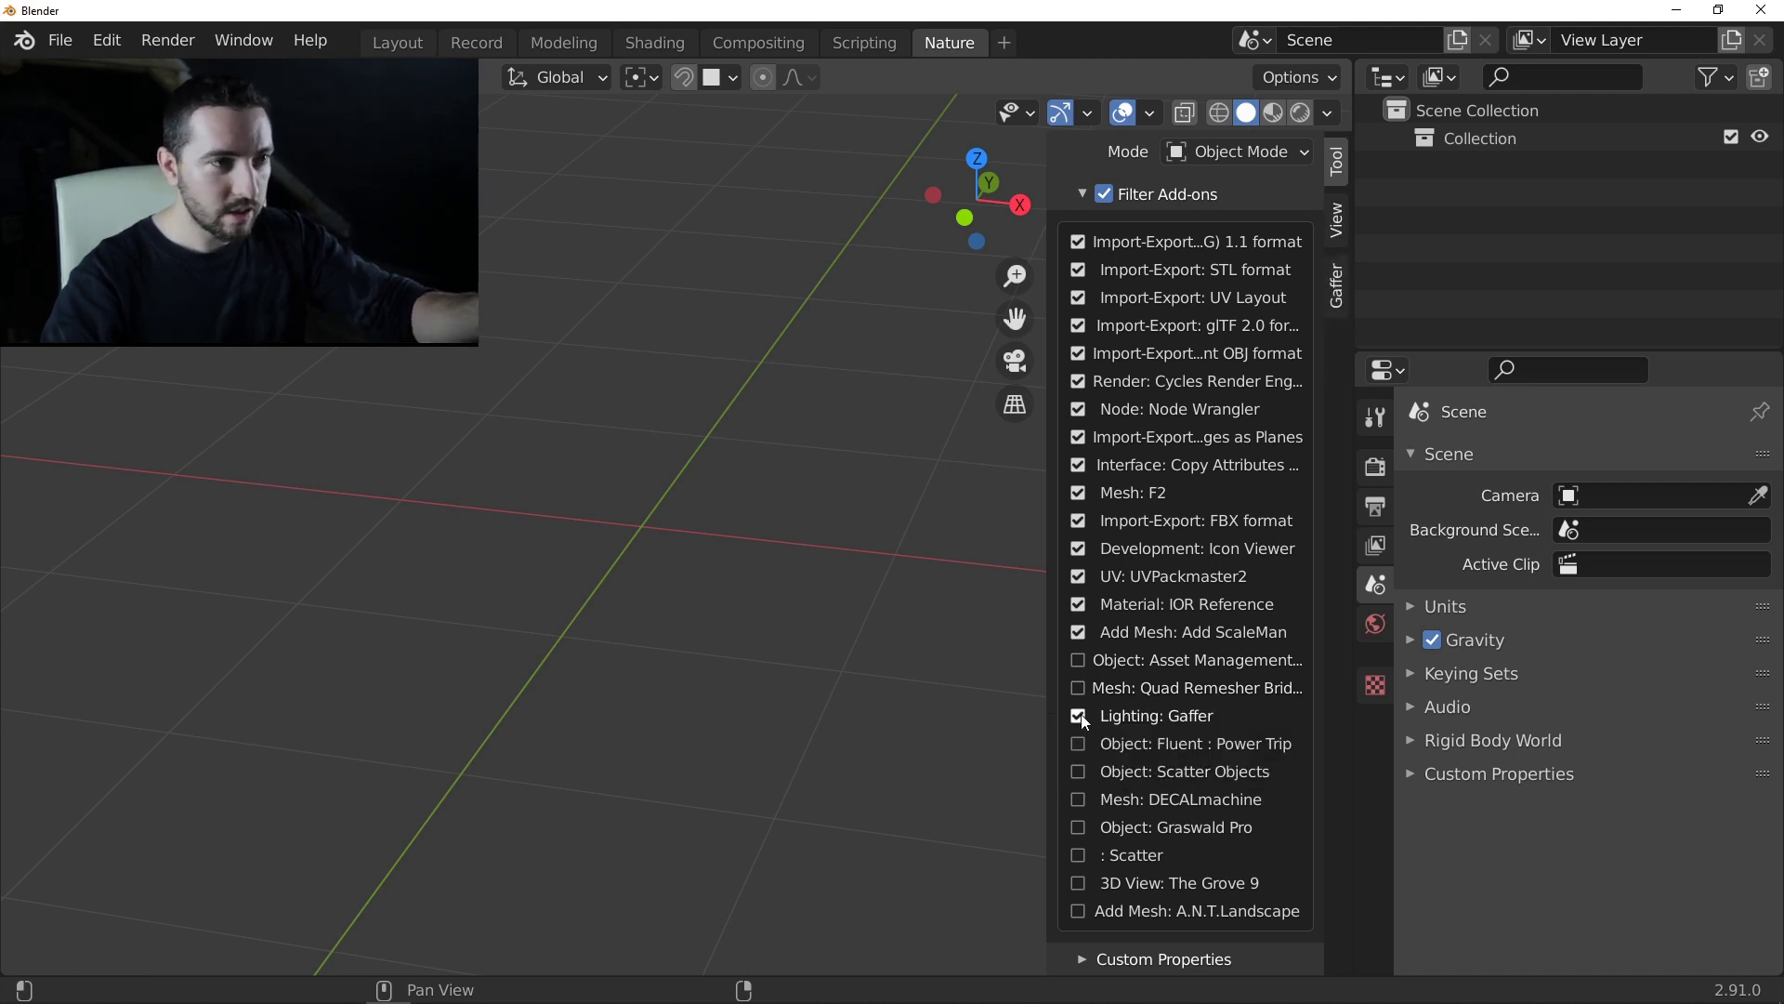
click(1076, 775)
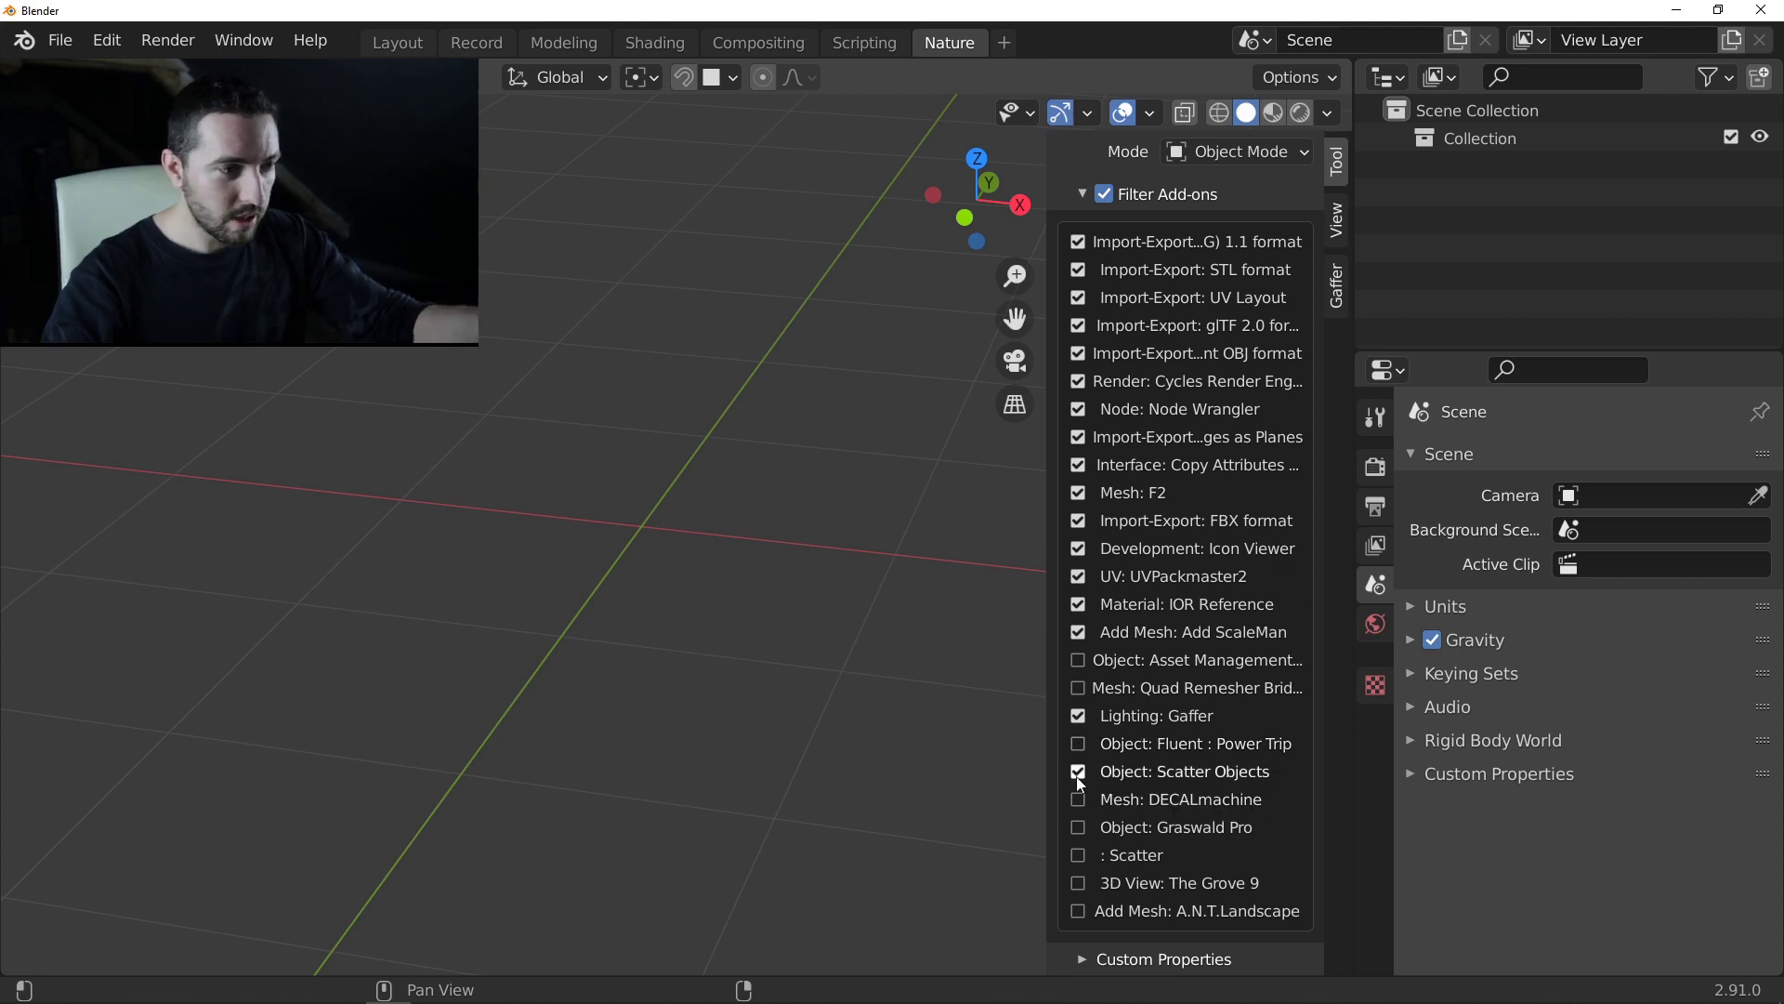
click(1079, 826)
click(1079, 853)
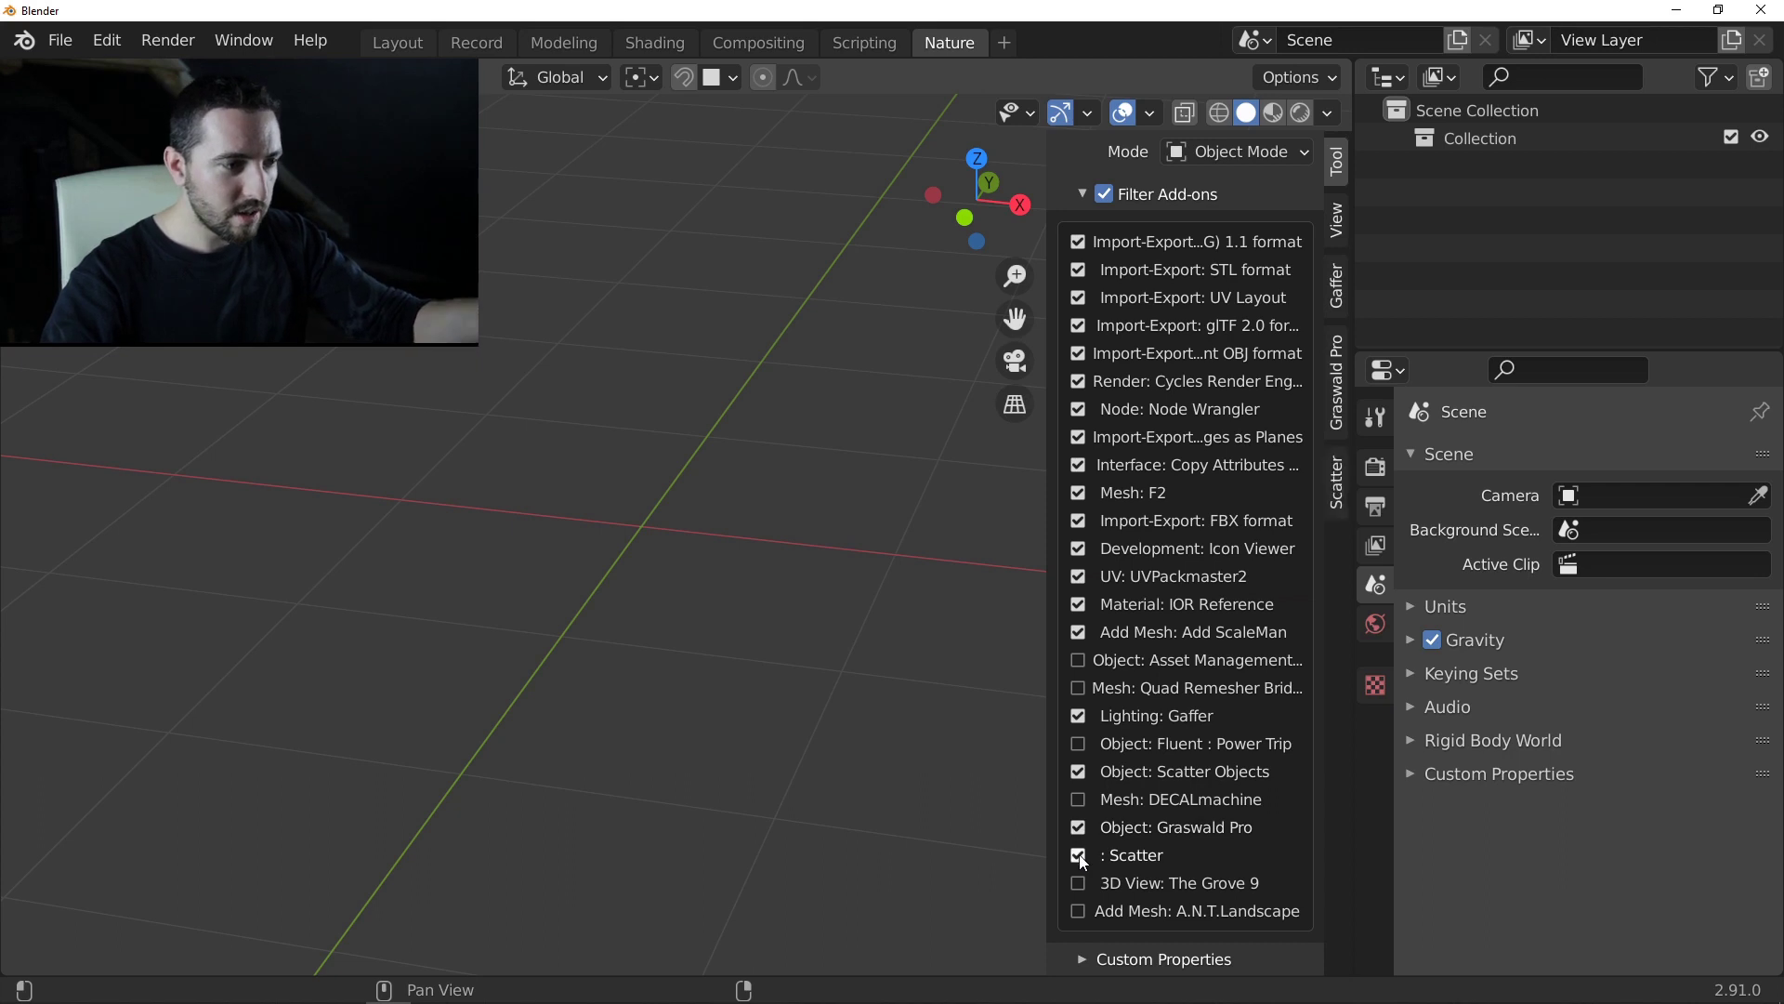
click(1077, 882)
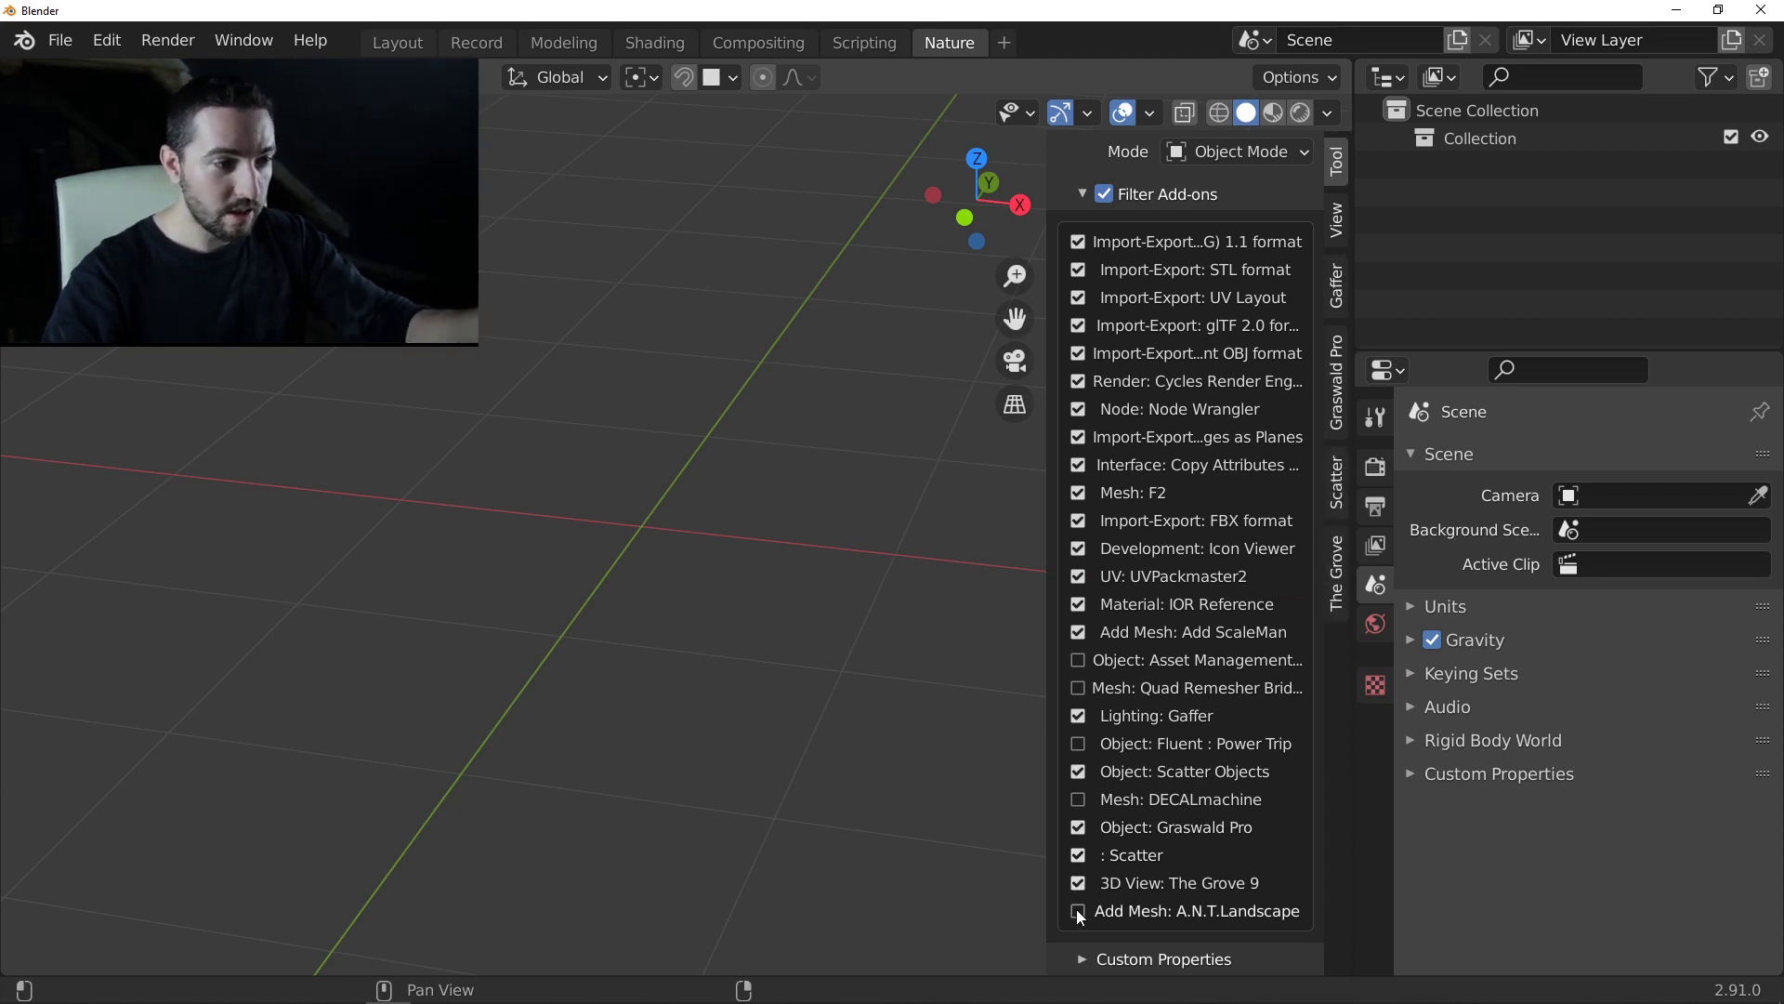
click(1079, 912)
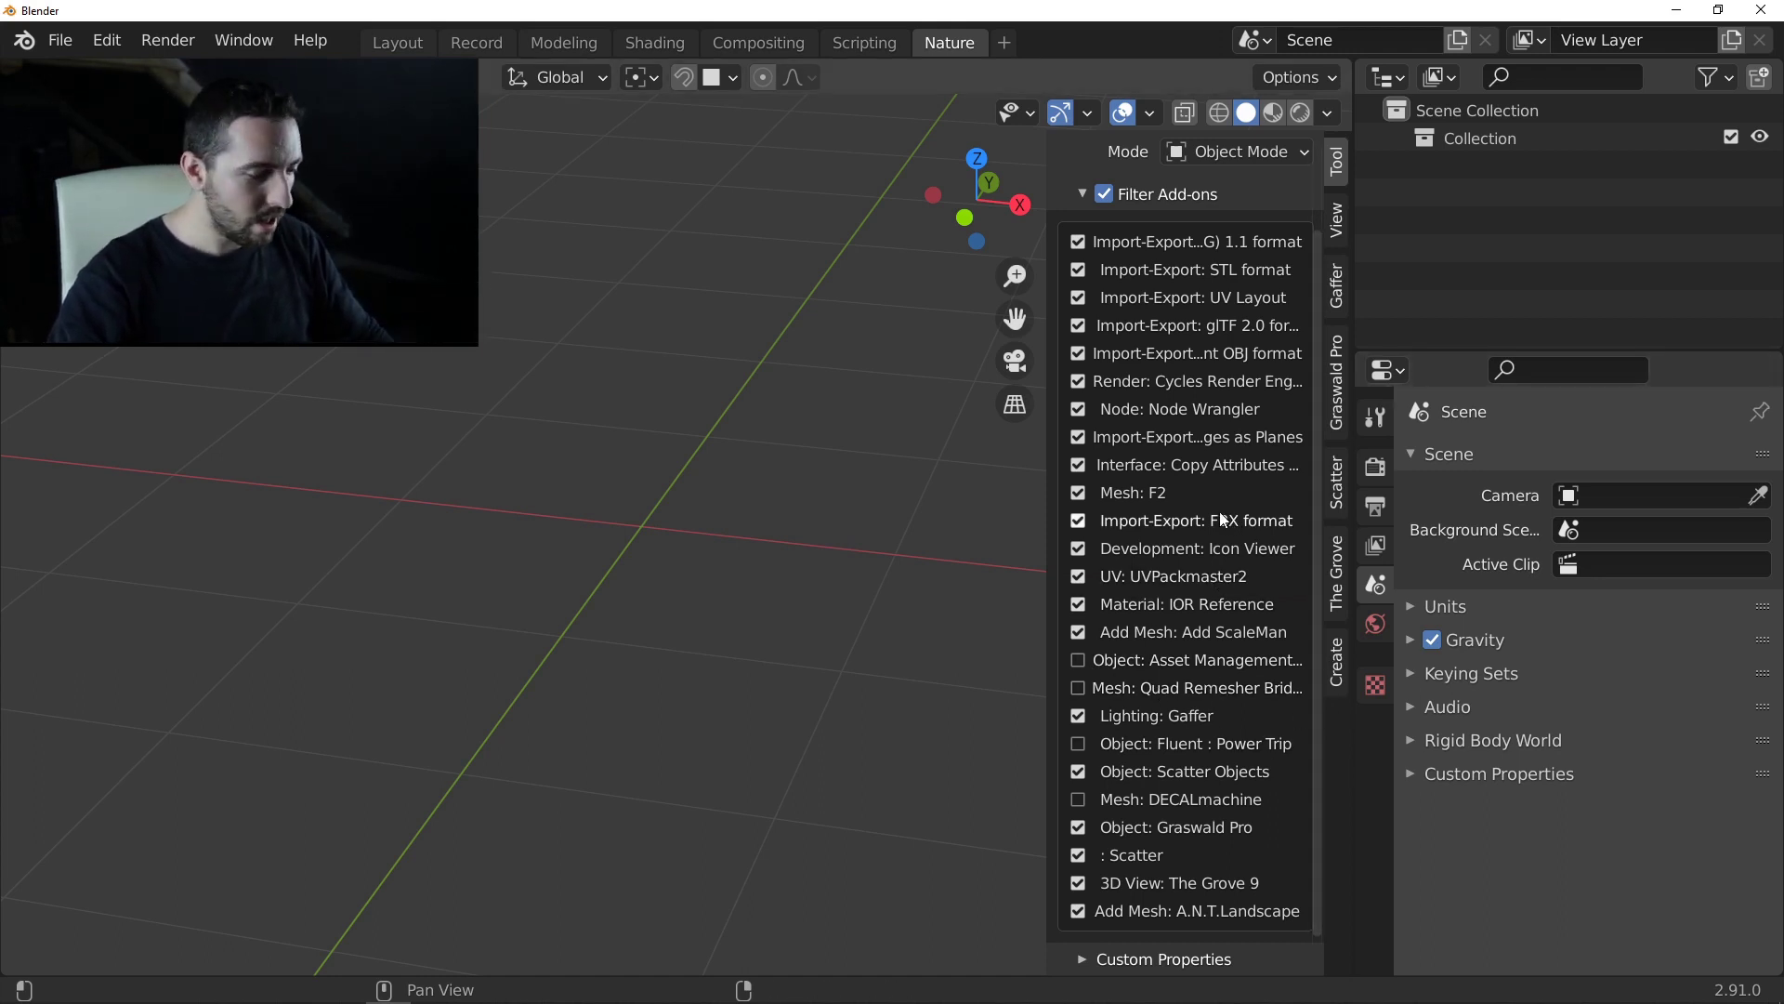
scroll(1216, 509, up, 3)
Step: Collapse the Workspace panel and save the setup as the startup file via F3 'save star'
key(n)
key(n)
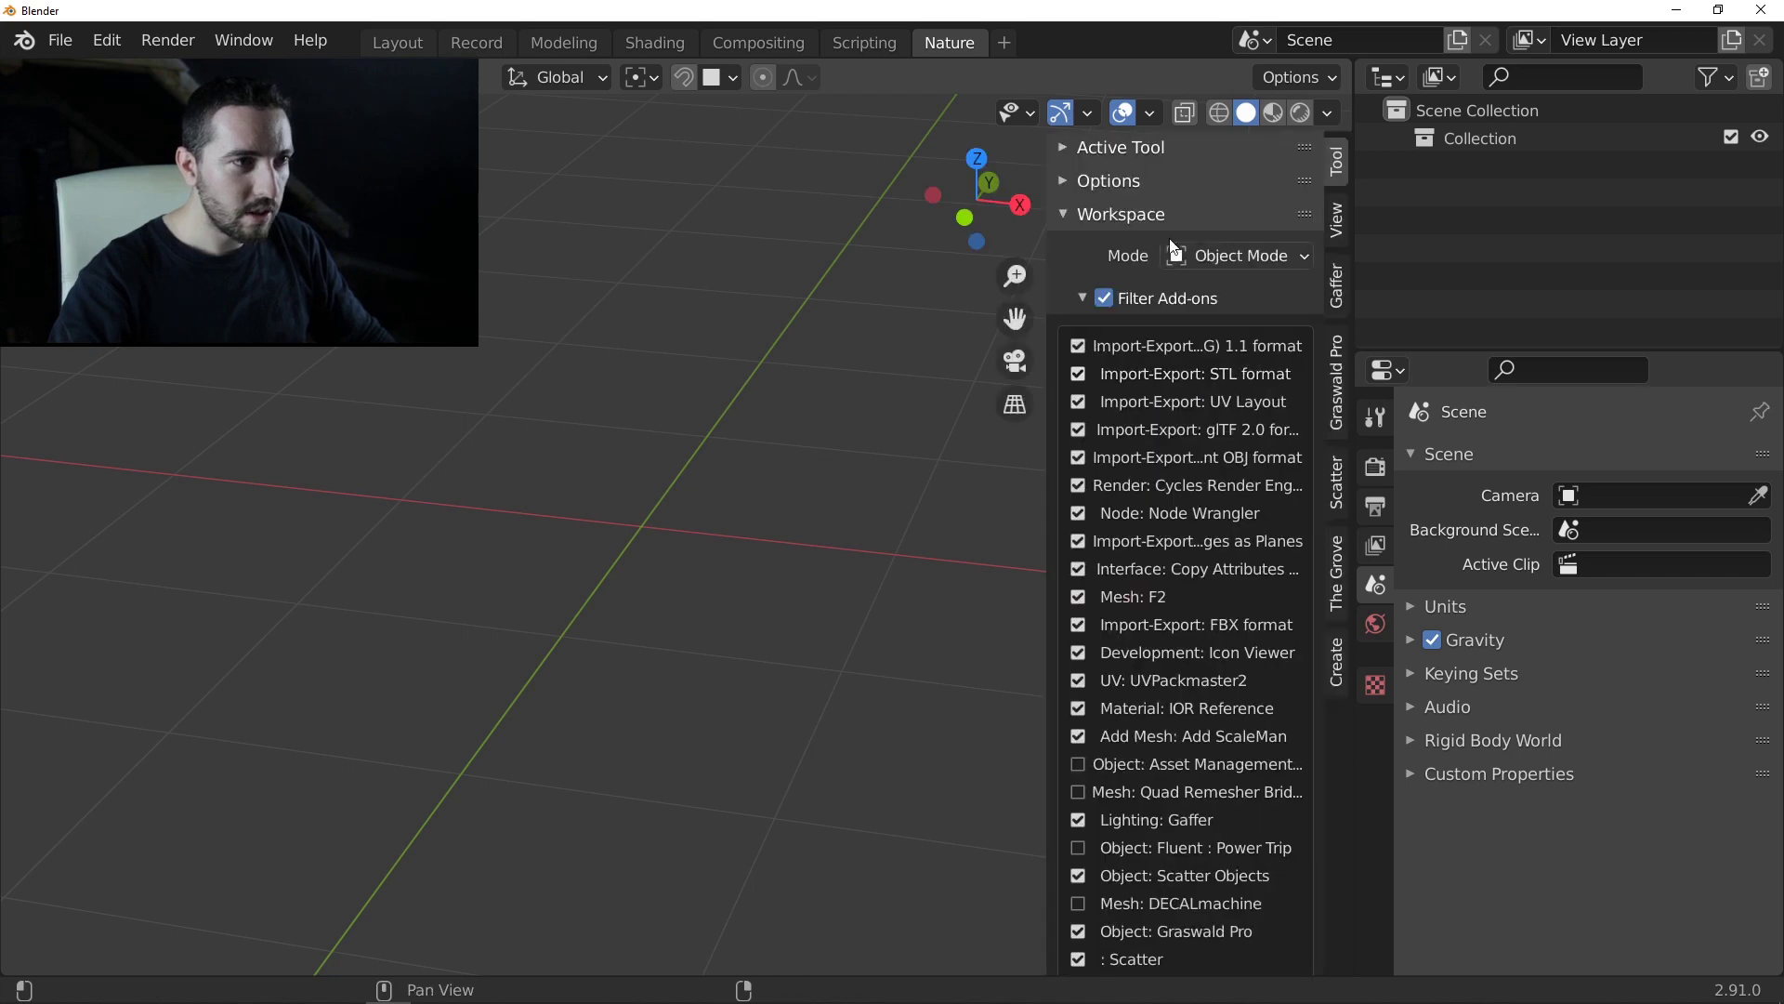
click(1120, 213)
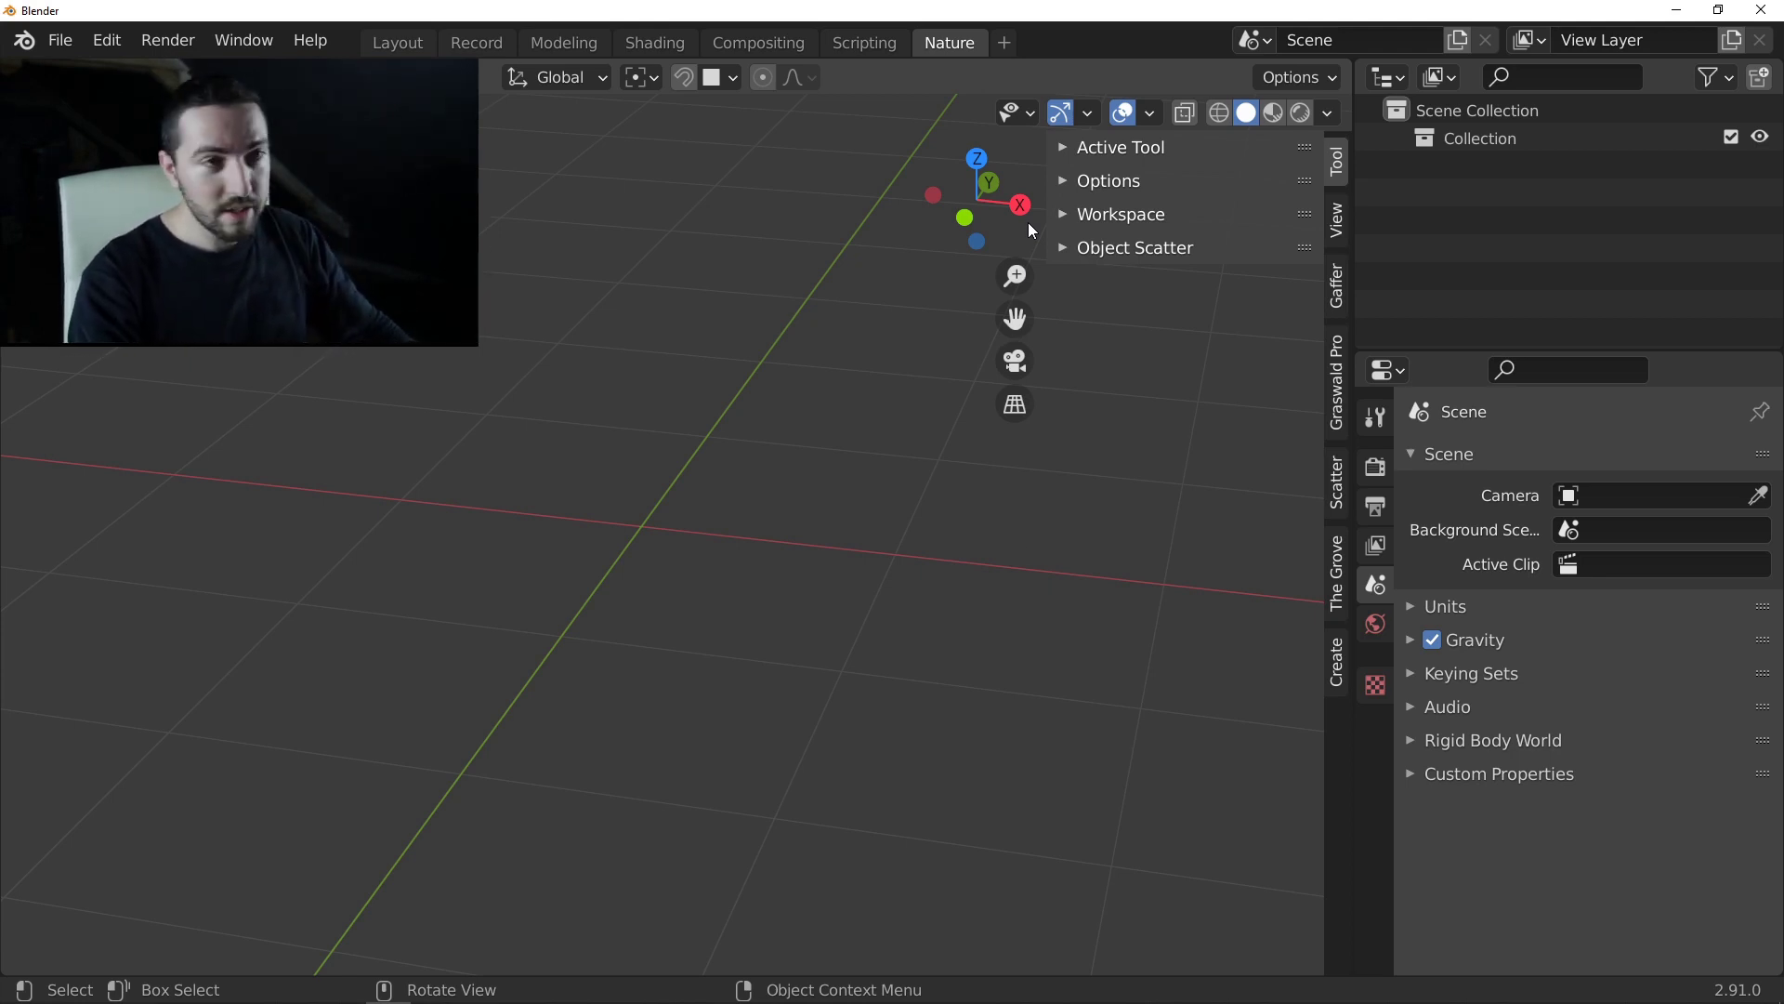
key(F3)
text(s)
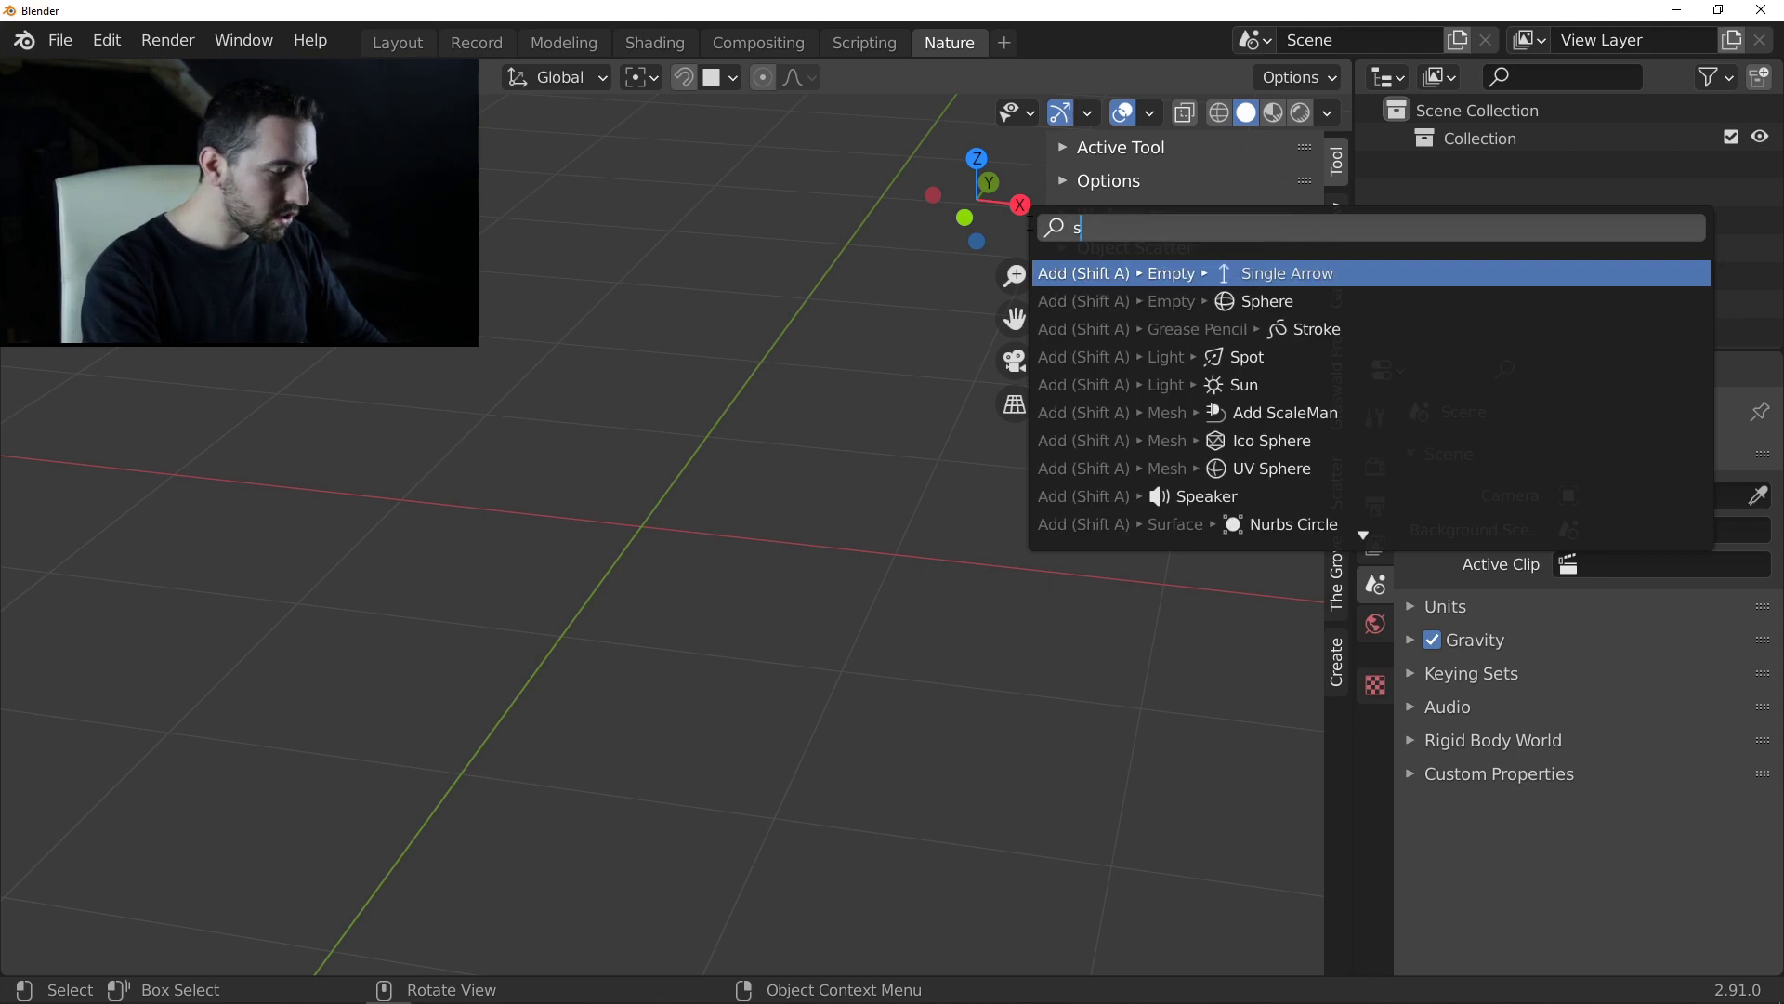
text(ave star)
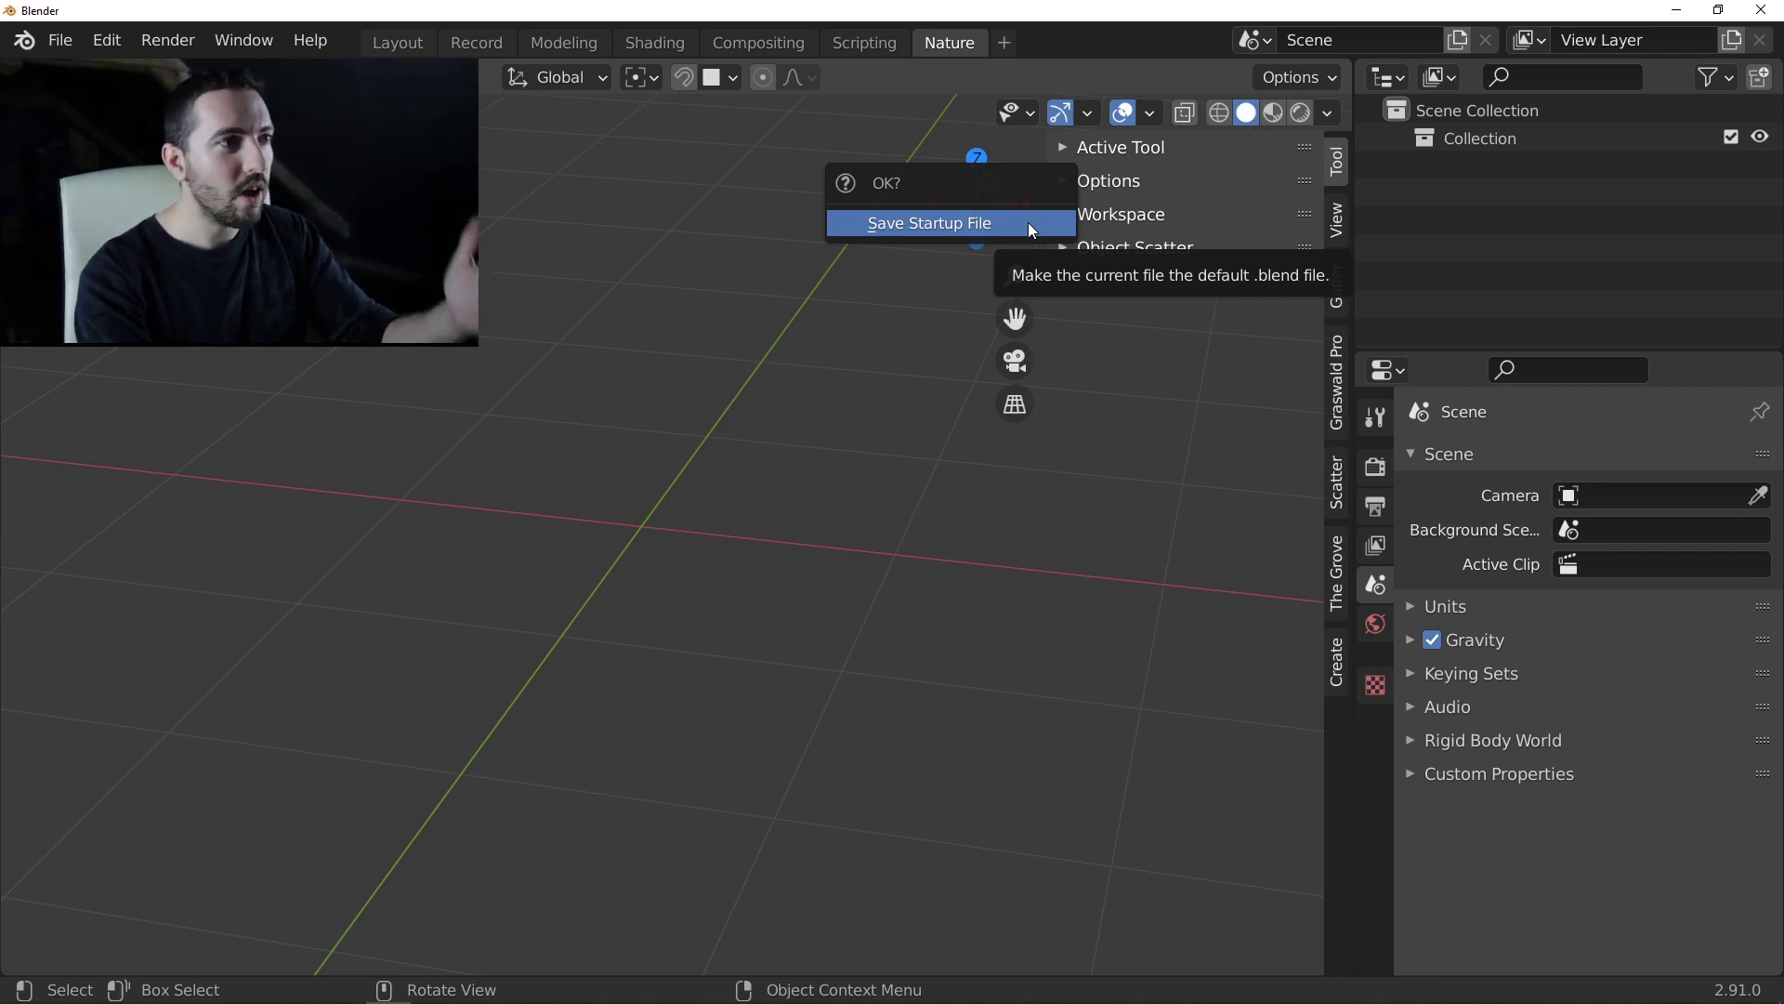
click(1028, 221)
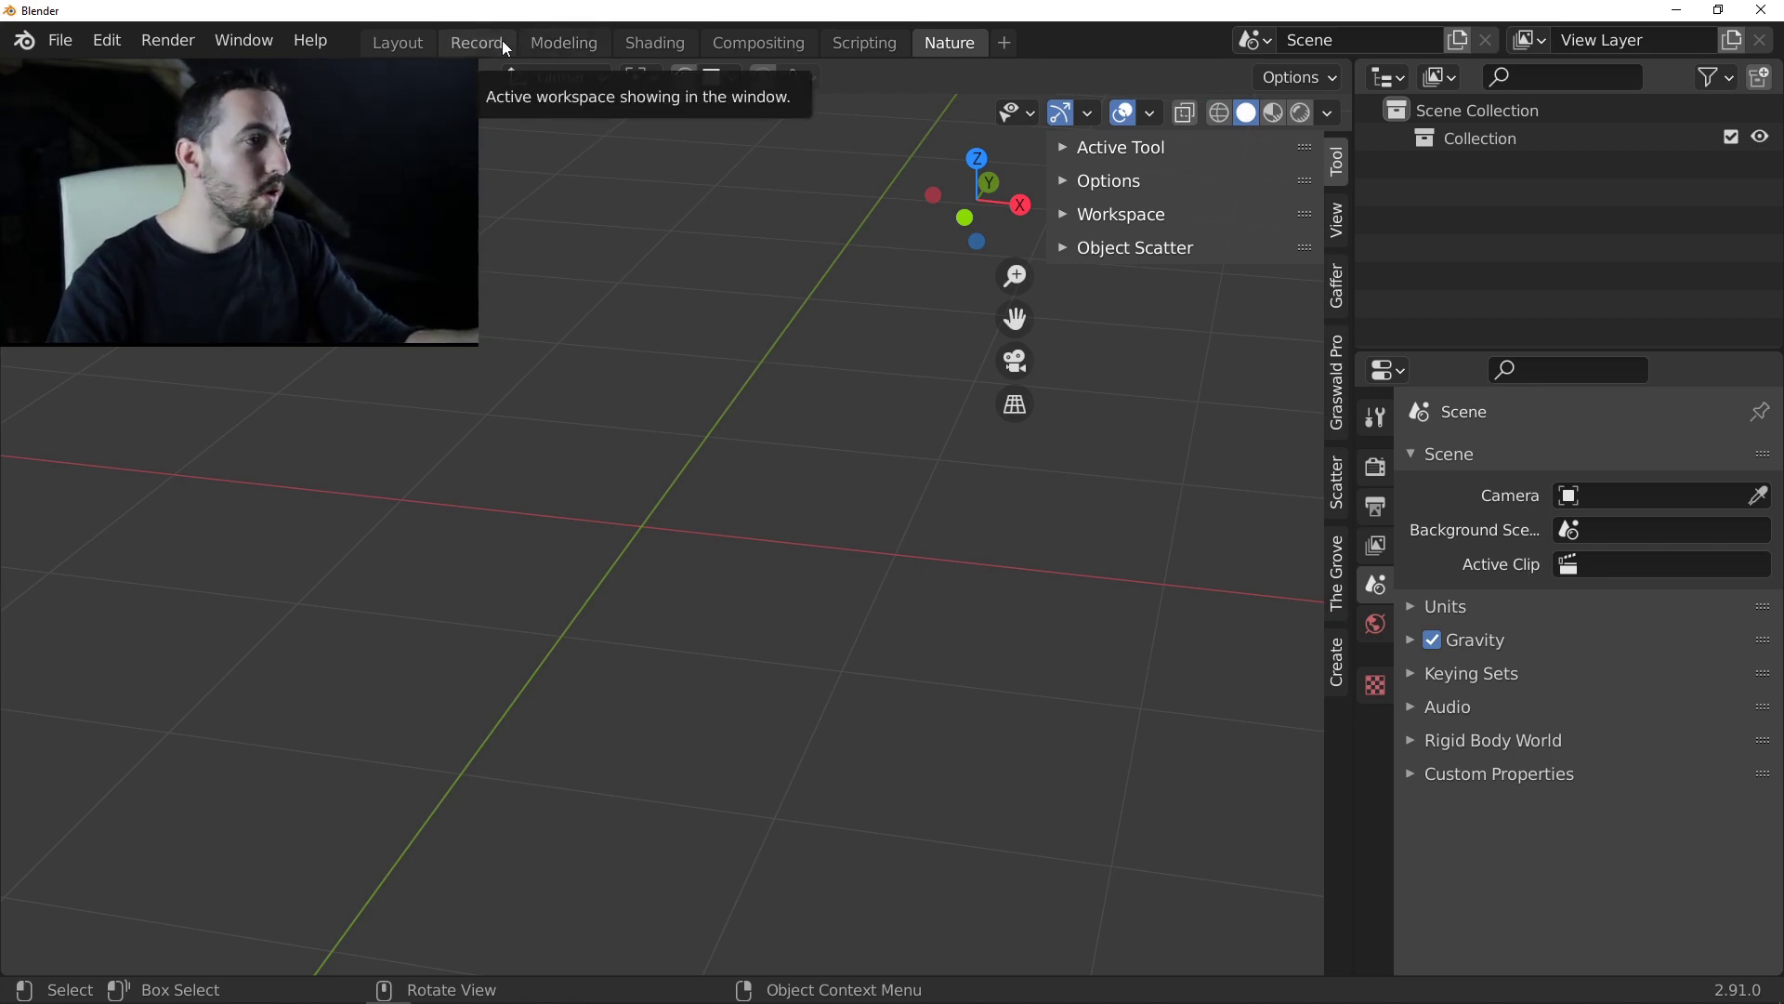
Step: Visit the Layout, Record and Modeling workspaces, showing Modeling's sidebar, then switch to Shading
click(423, 48)
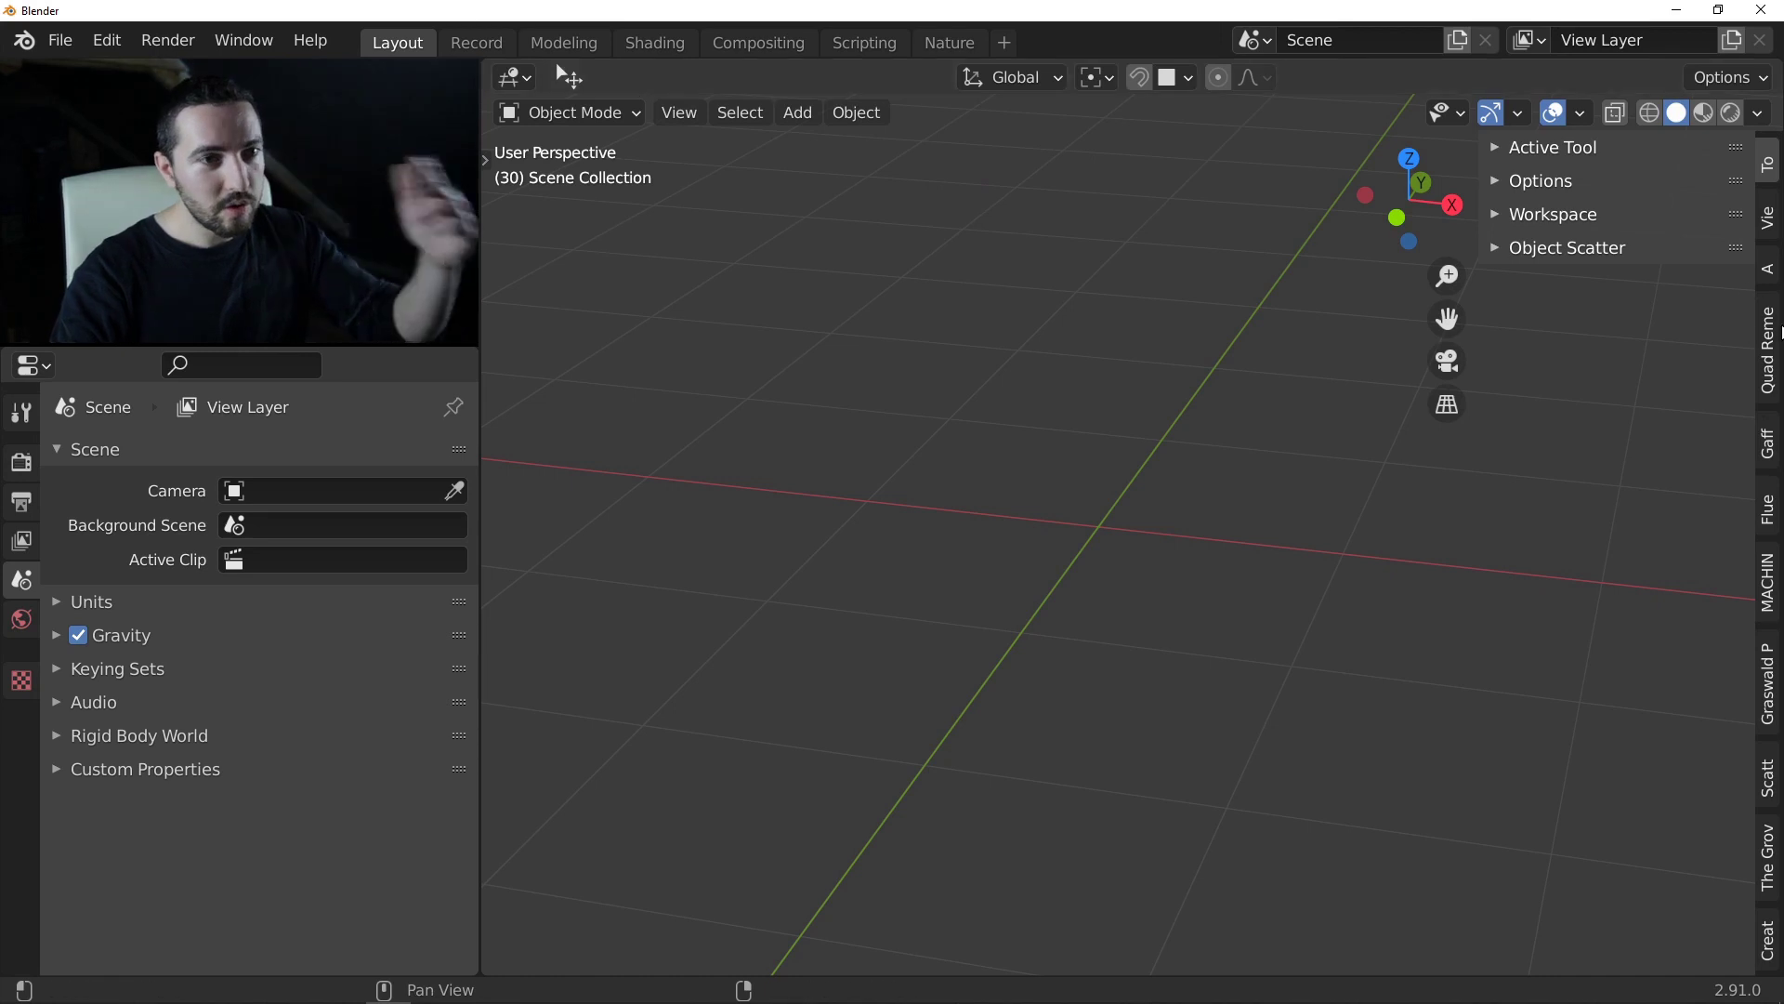
click(477, 43)
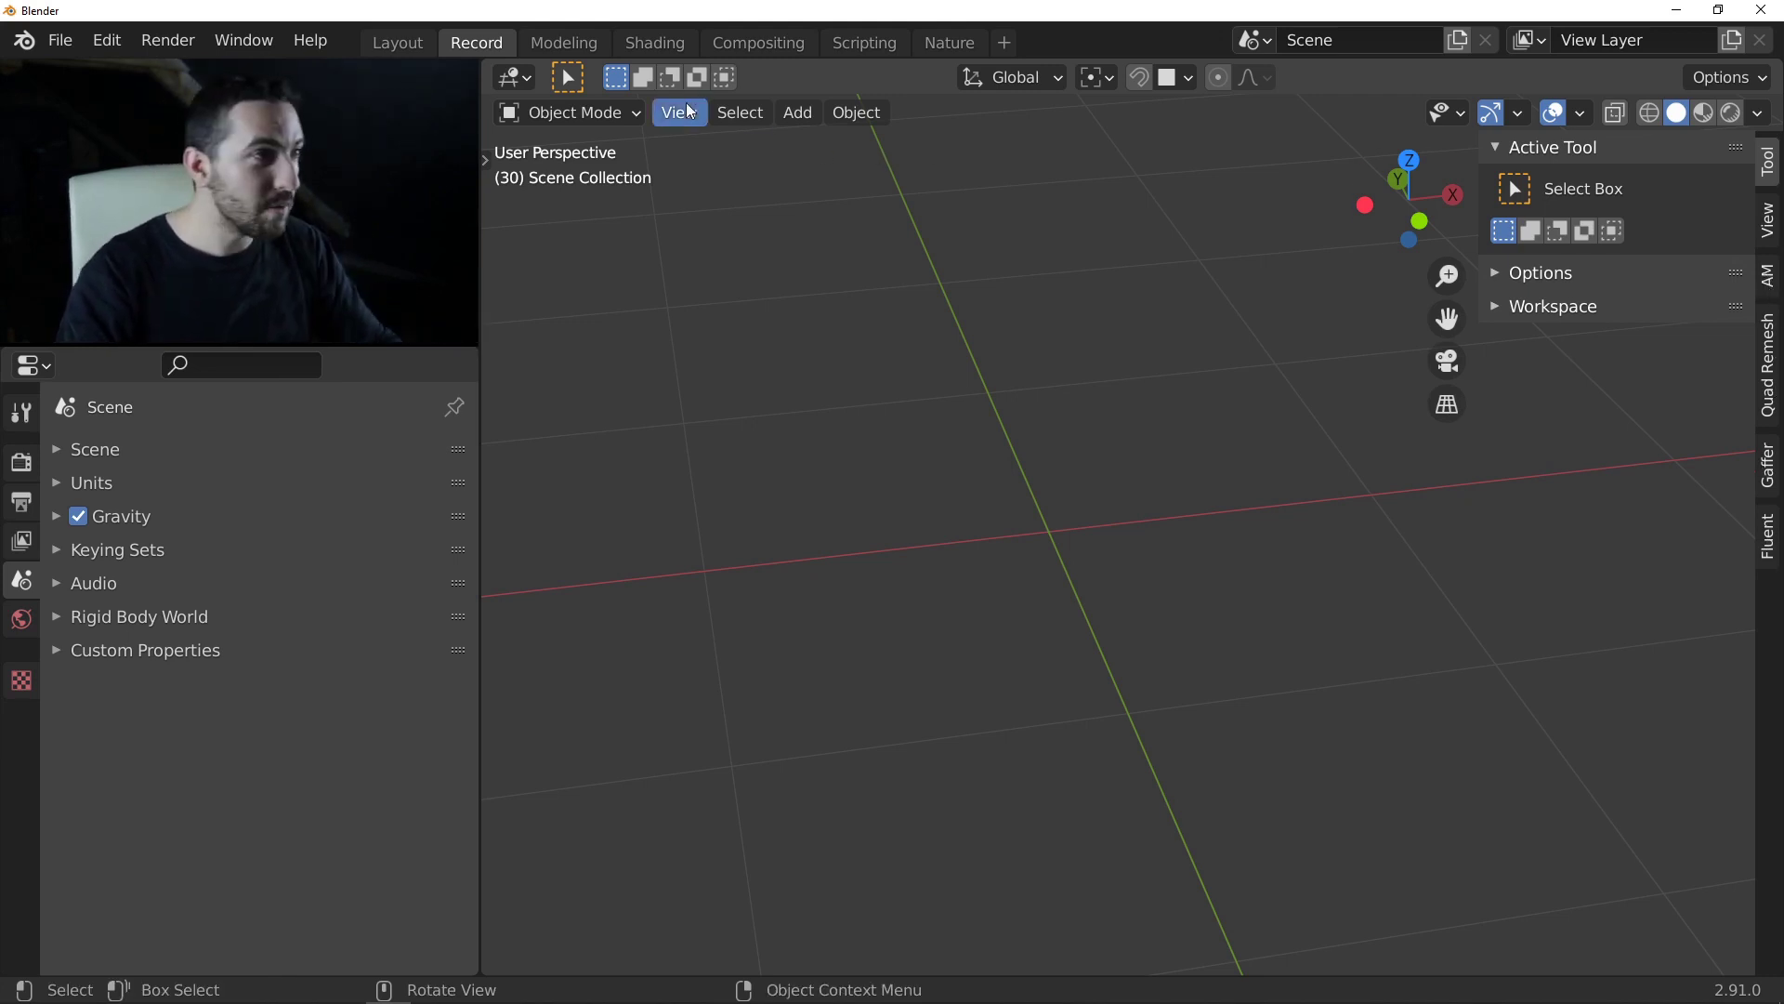
click(561, 46)
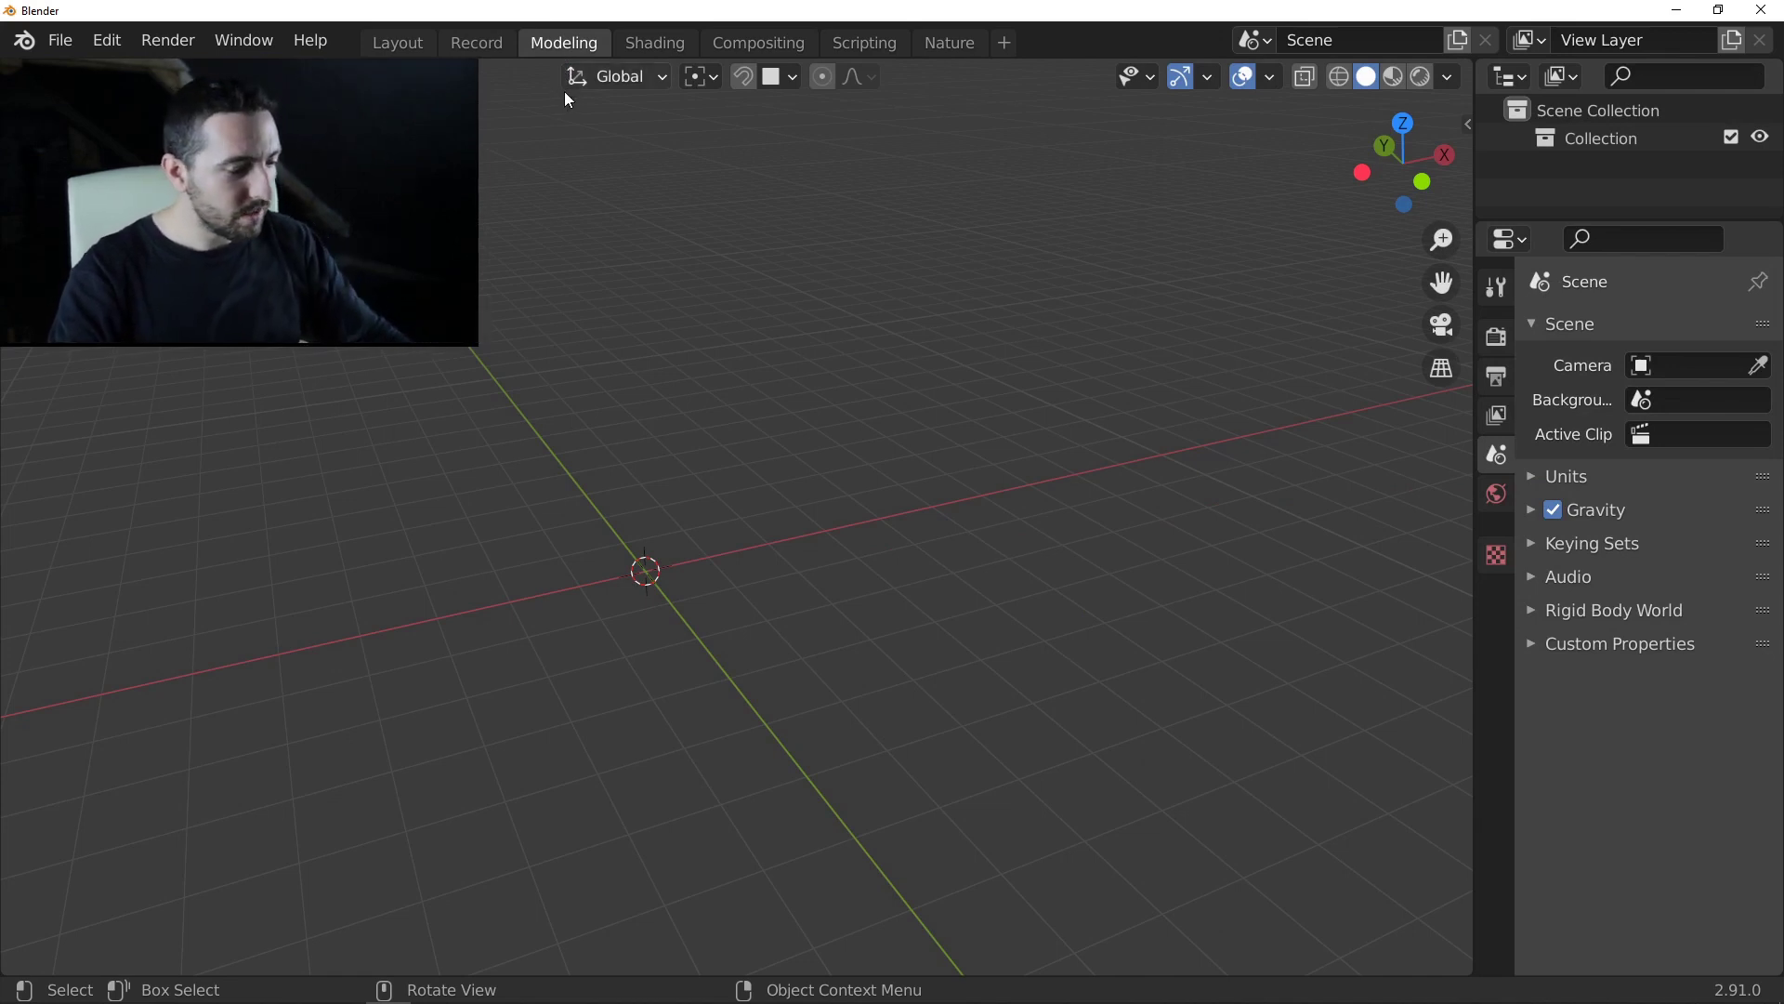
key(n)
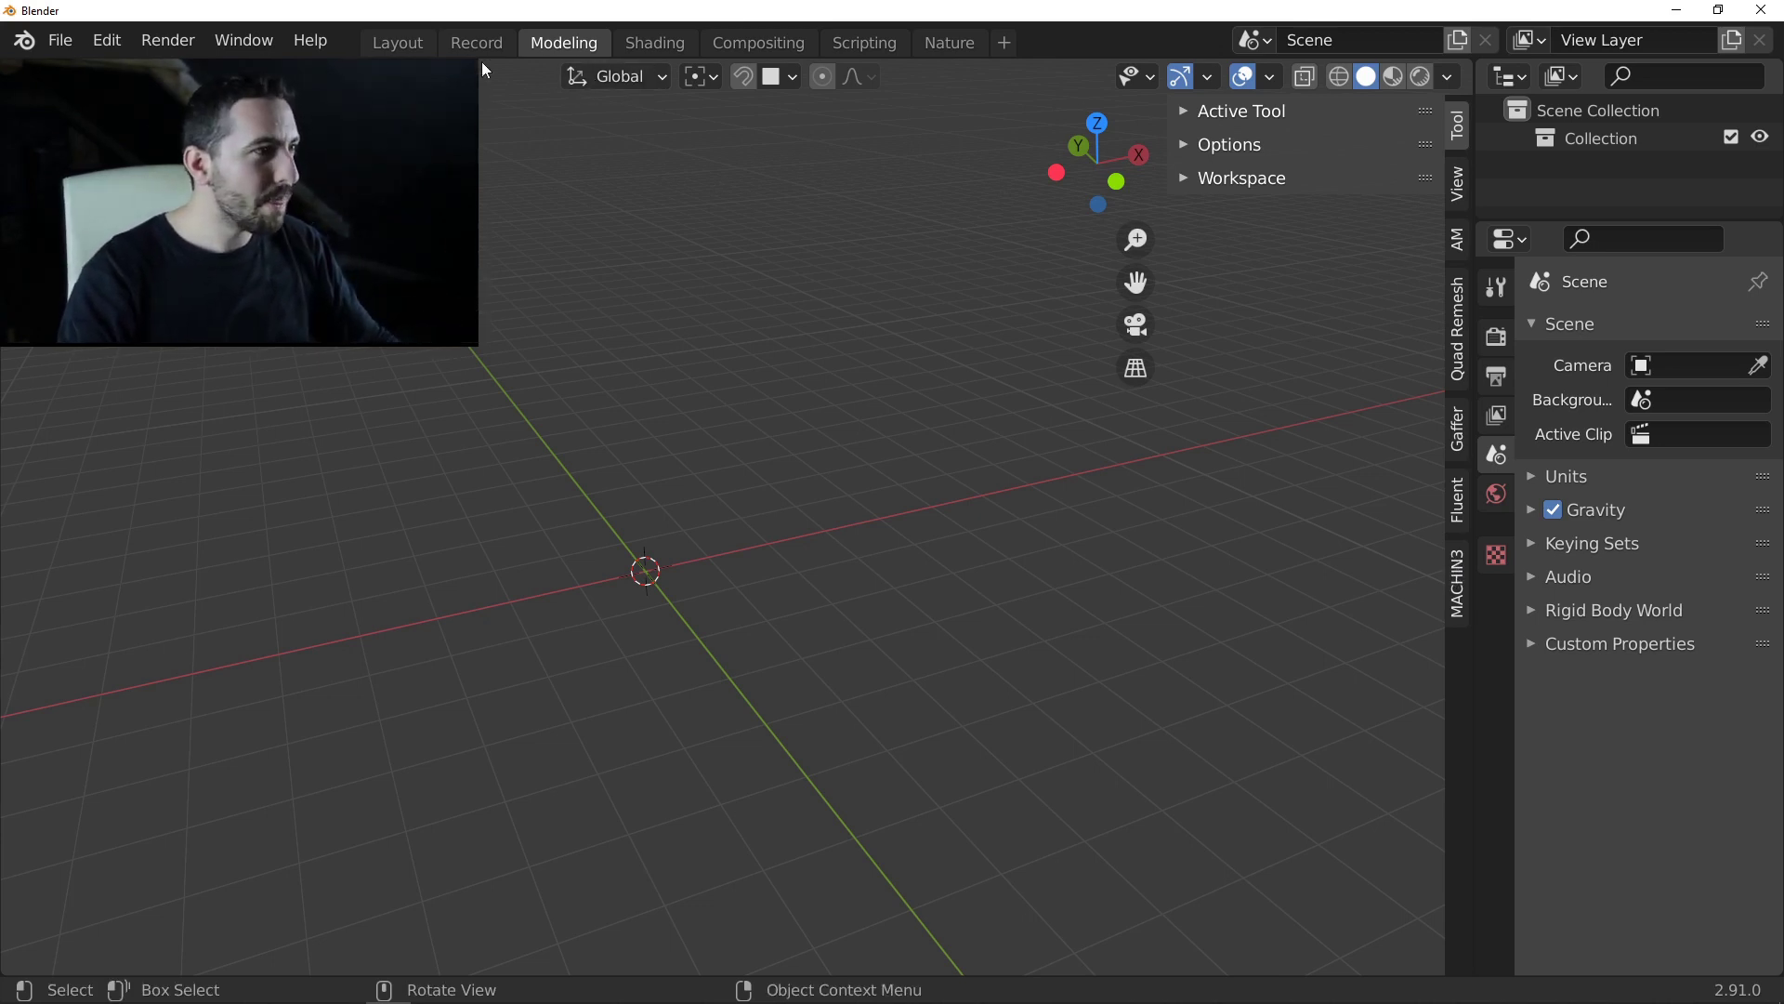
click(653, 46)
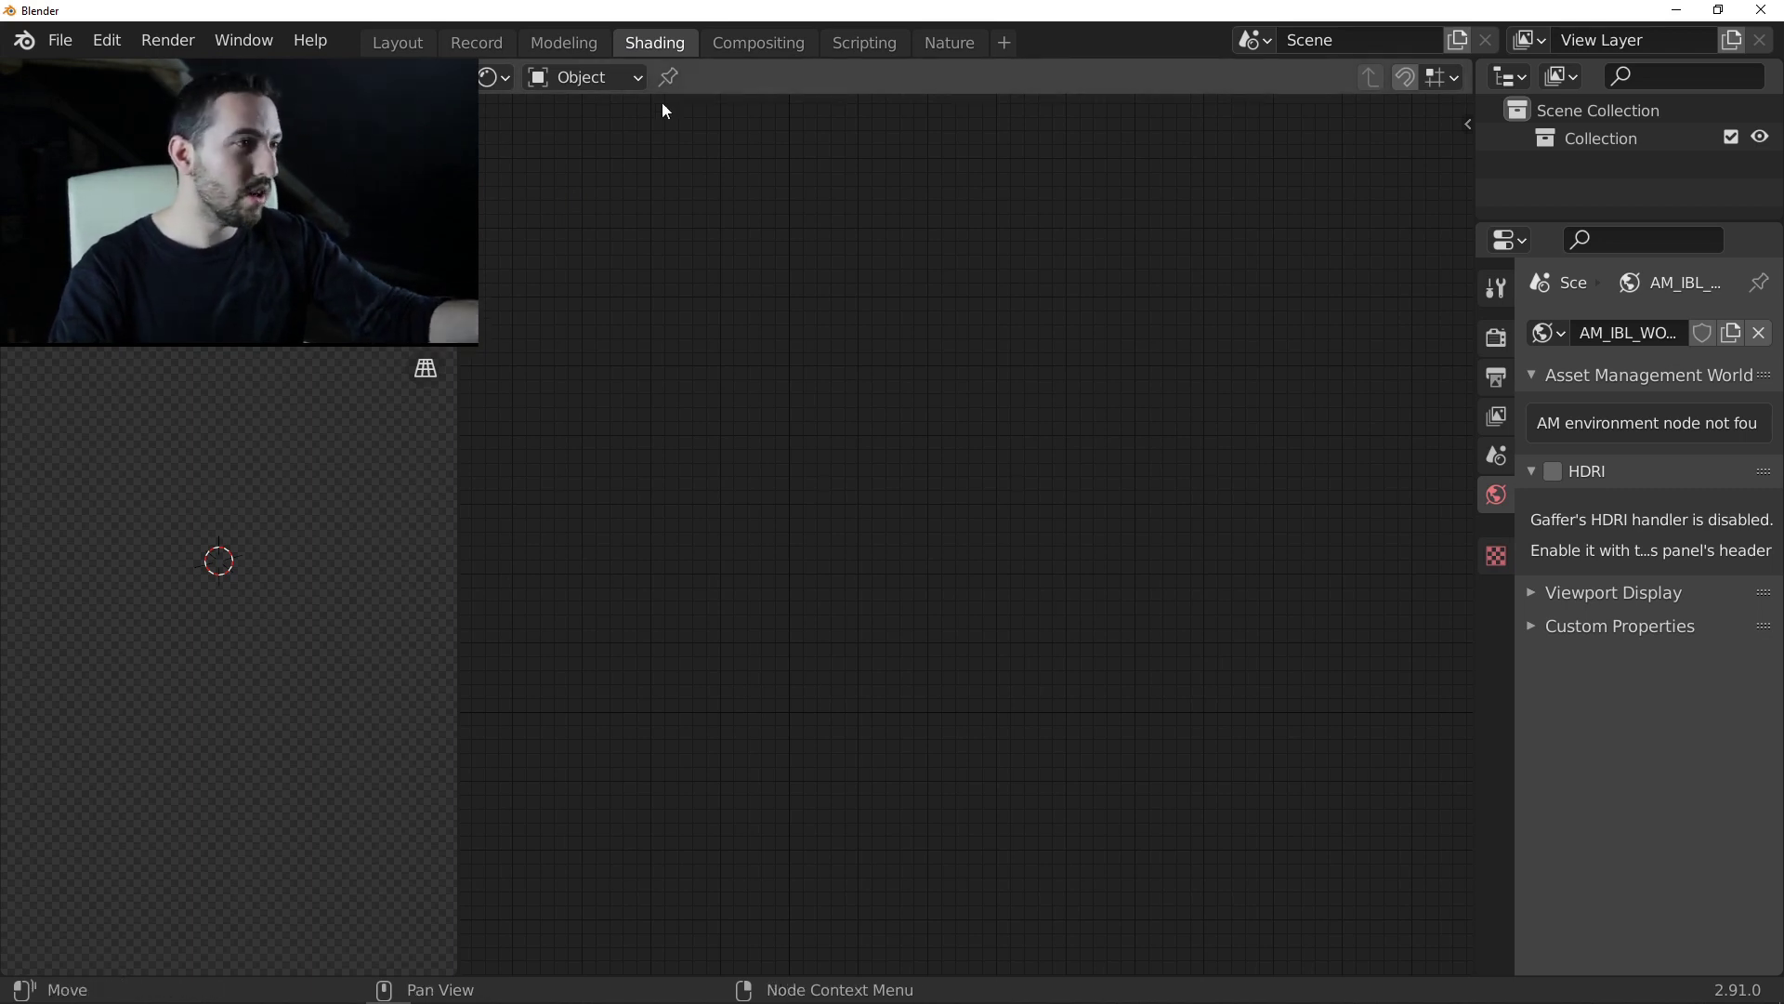
Step: Pass through the Compositing and Scripting workspaces and return to Nature
click(757, 45)
click(879, 44)
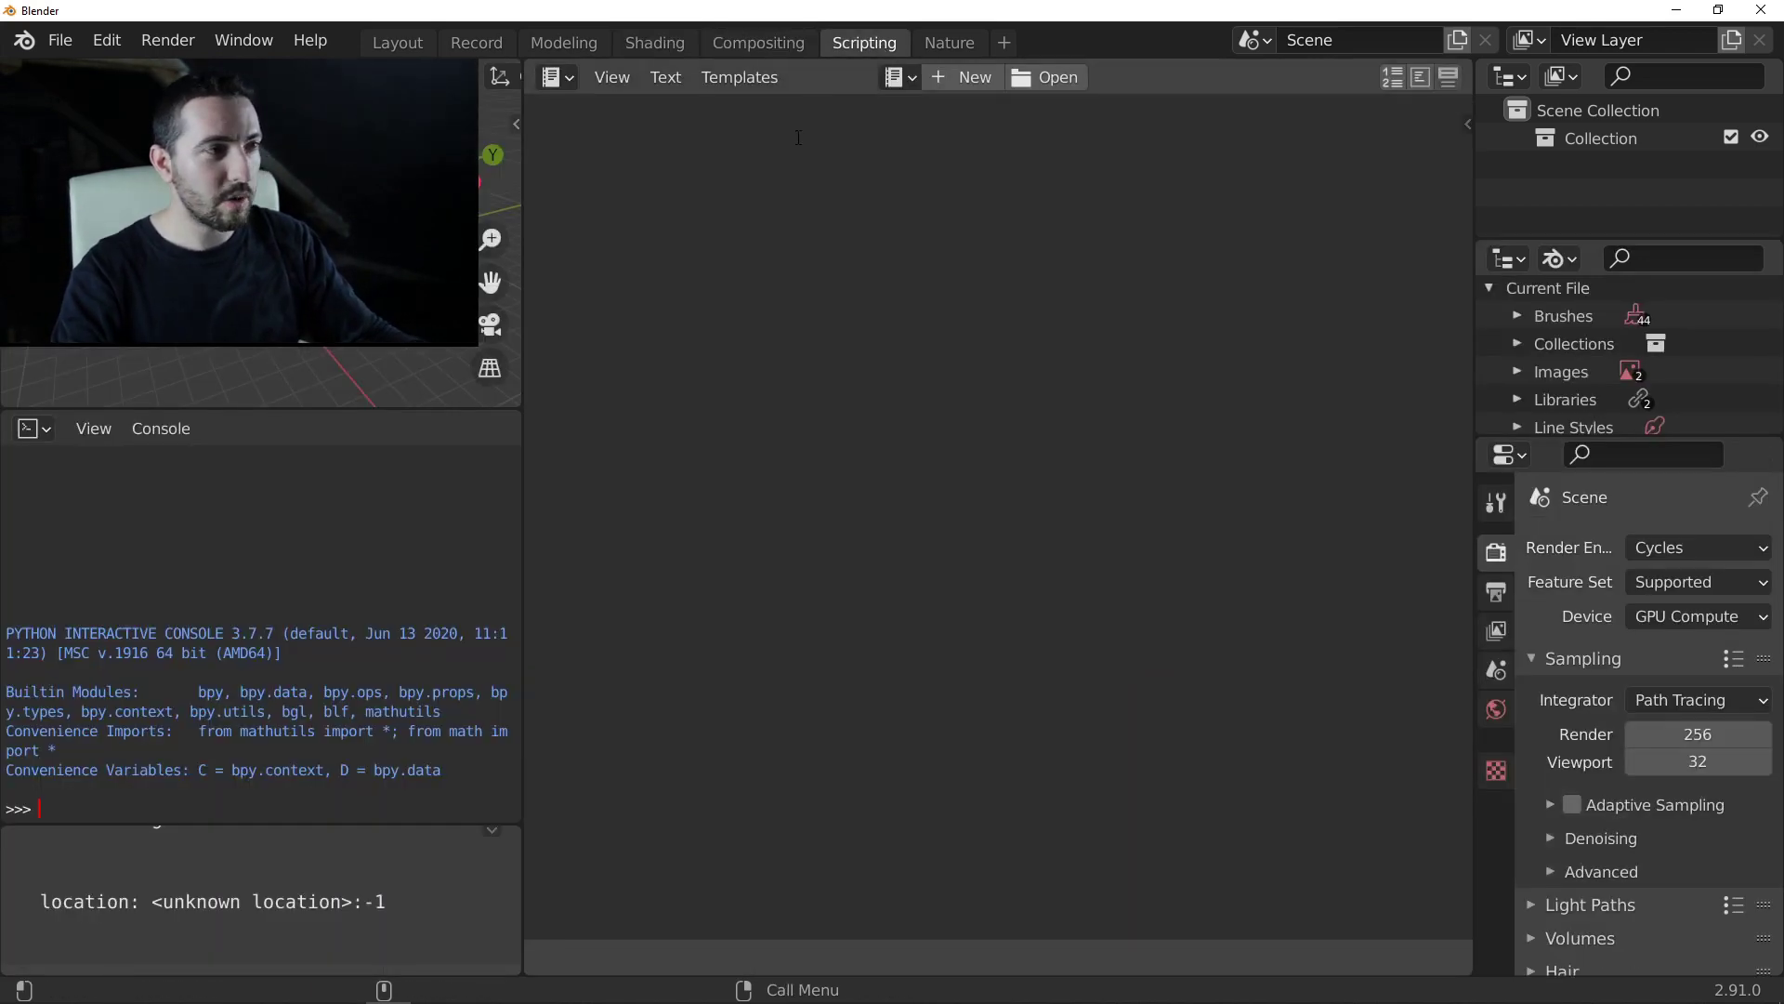
click(933, 41)
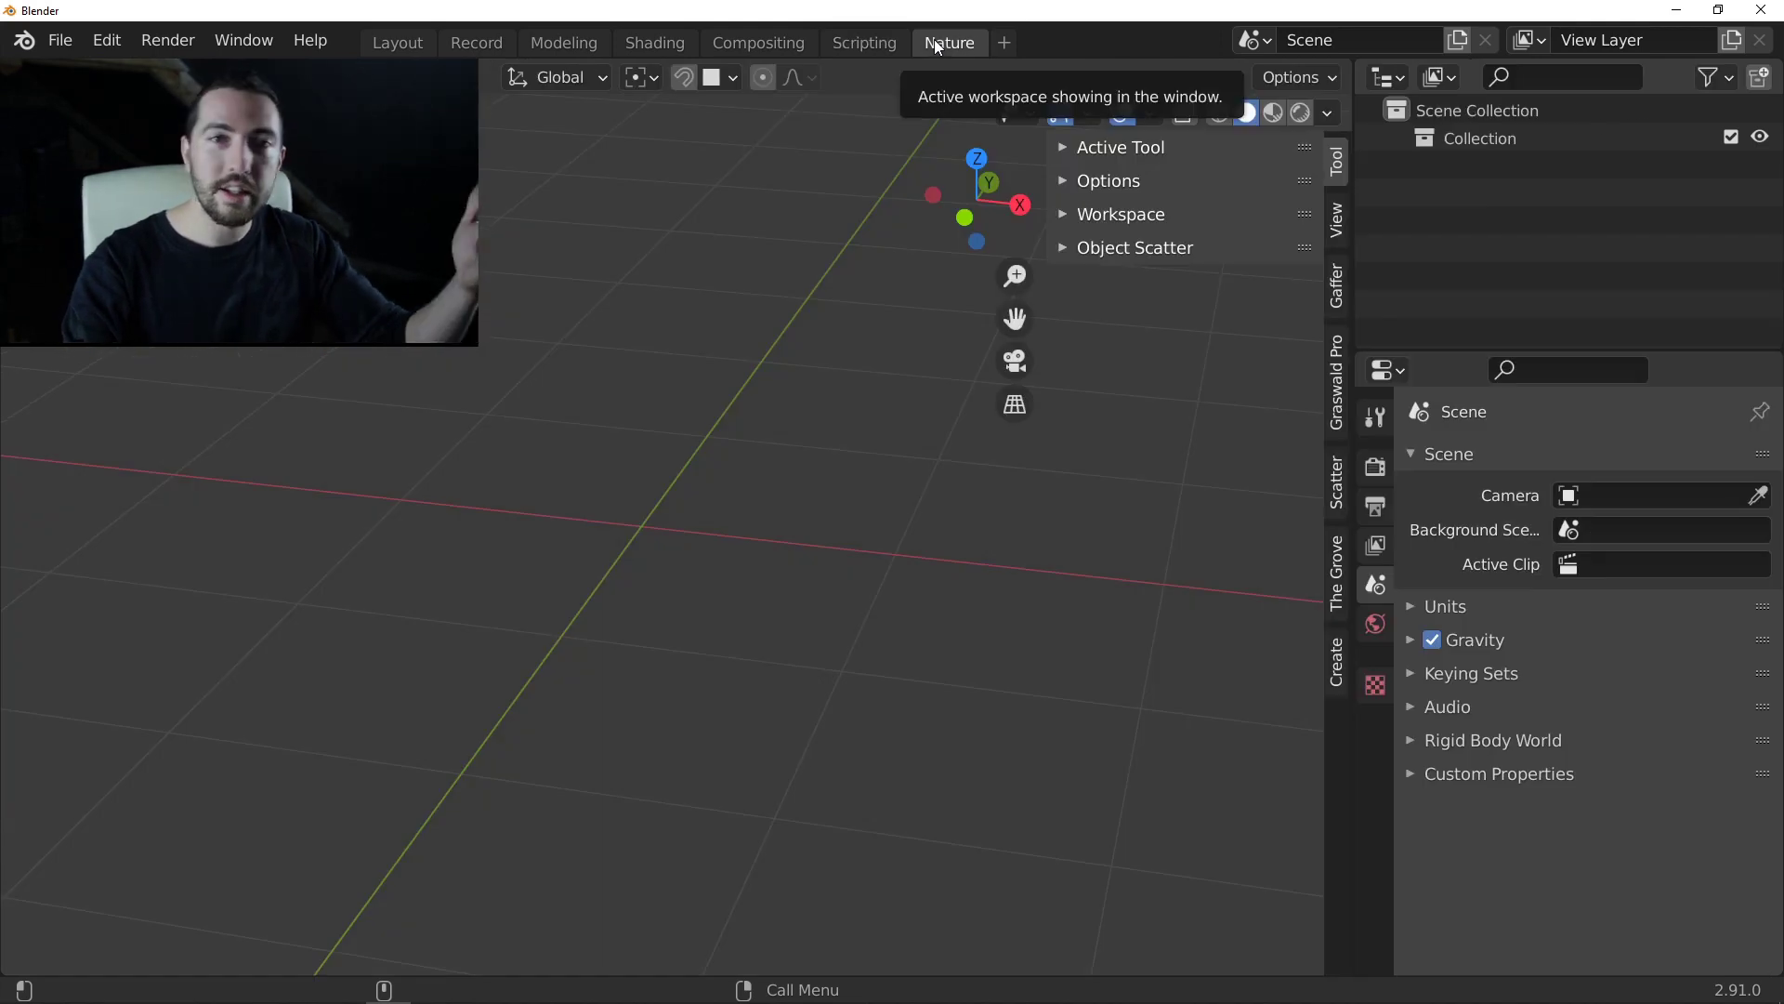